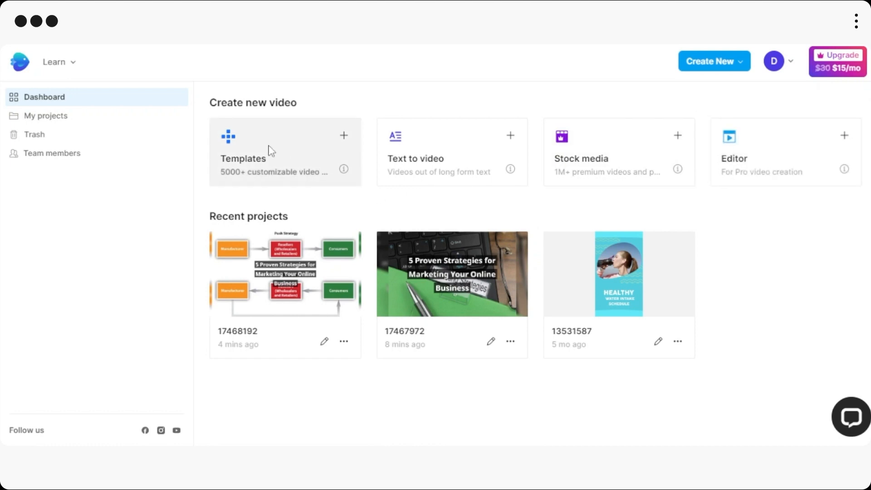
Open the video template library and search it for "video ads"
{"action": "left_click", "coordinate": [325, 152]}
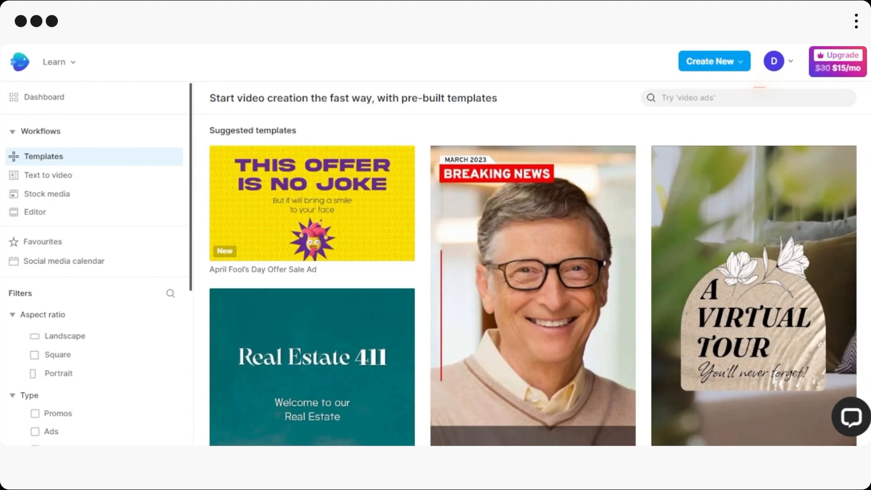
{"action": "scroll", "coordinate": [533, 272], "scroll_direction": "down", "scroll_amount": 3}
{"action": "scroll", "coordinate": [533, 272], "scroll_direction": "up", "scroll_amount": 3}
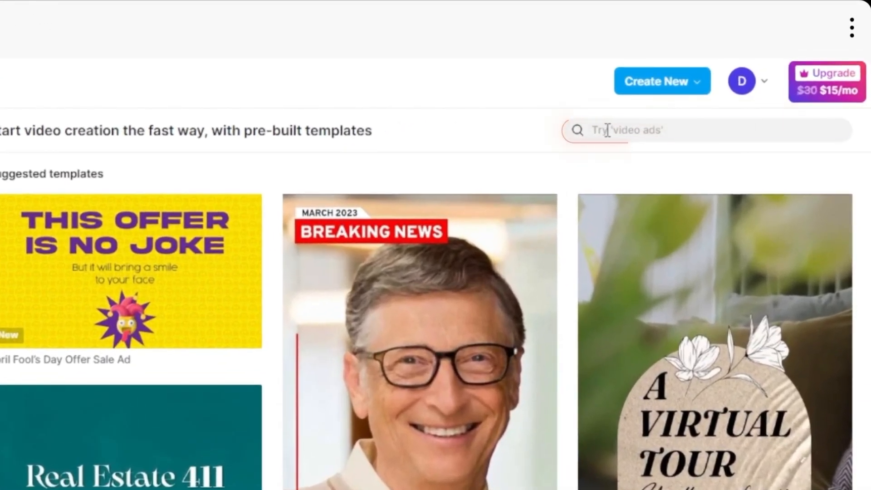
{"action": "left_click", "coordinate": [607, 131]}
{"action": "type", "text": "video ads"}
{"action": "key", "text": "Return"}
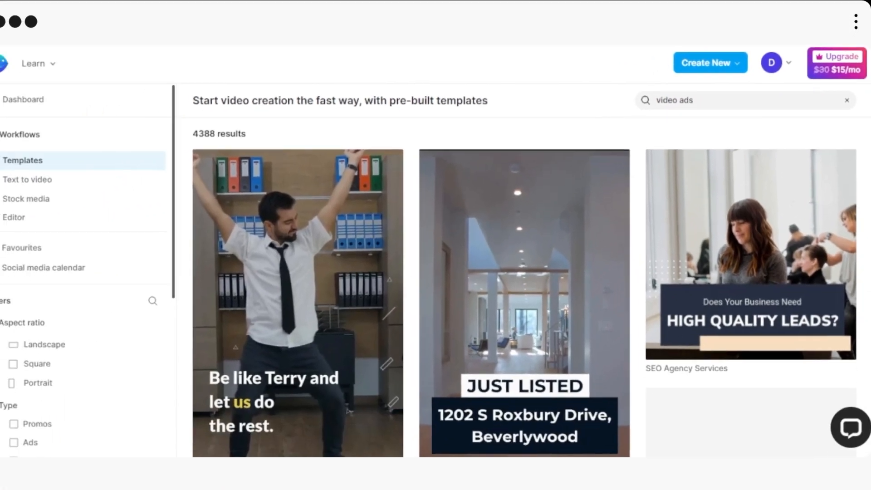
Browse the "video ads" template results to examine the available designs and topics
{"action": "scroll", "coordinate": [524, 281], "scroll_direction": "down", "scroll_amount": 10}
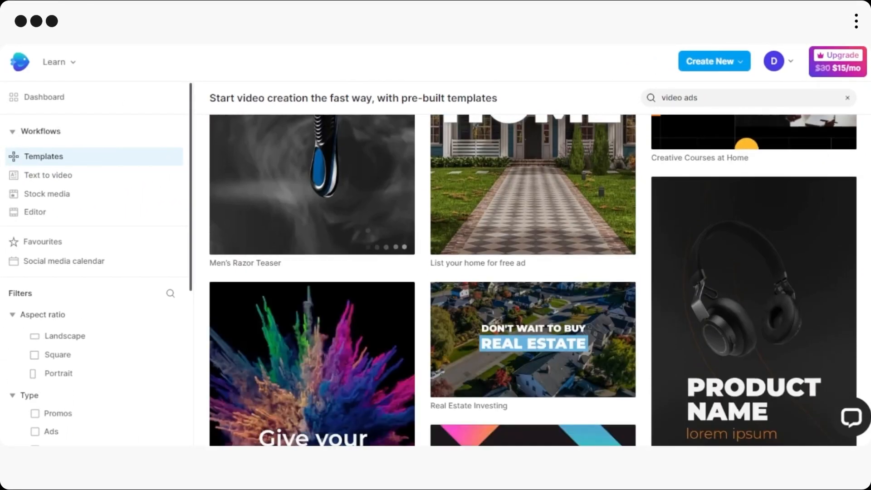
{"action": "scroll", "coordinate": [533, 280], "scroll_direction": "down", "scroll_amount": 7}
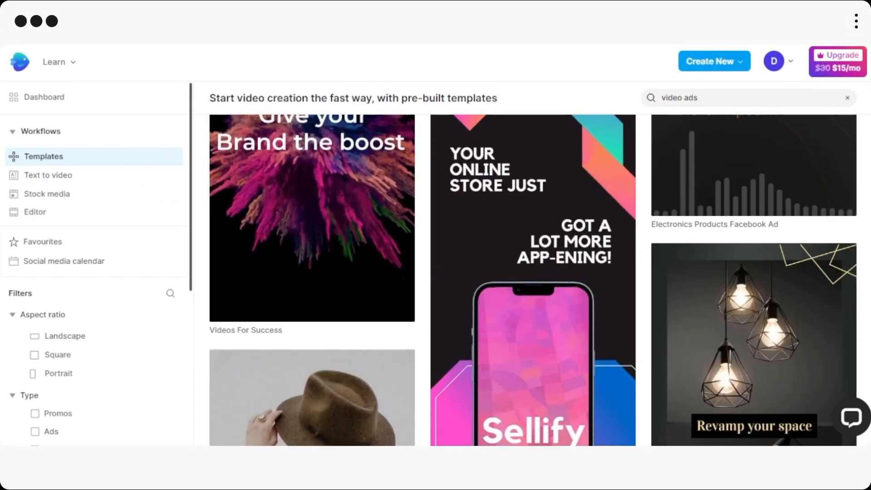
{"action": "scroll", "coordinate": [533, 280], "scroll_direction": "down", "scroll_amount": 7}
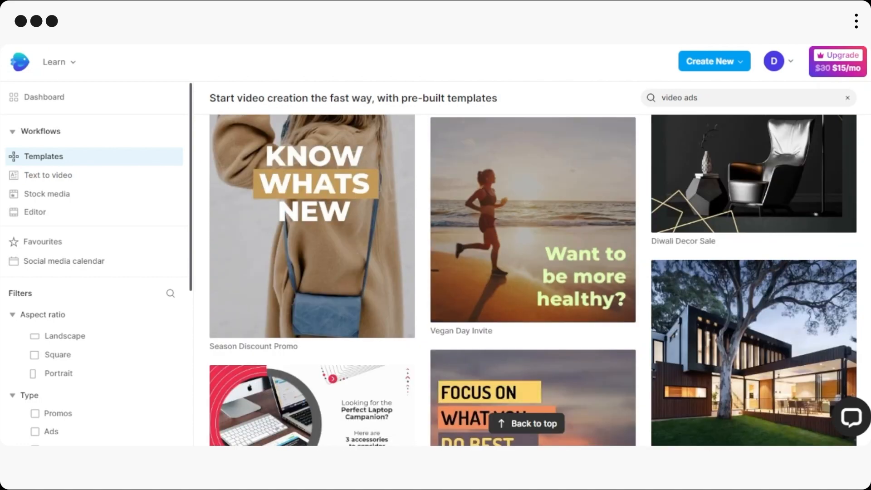
{"action": "scroll", "coordinate": [534, 280], "scroll_direction": "down", "scroll_amount": 11}
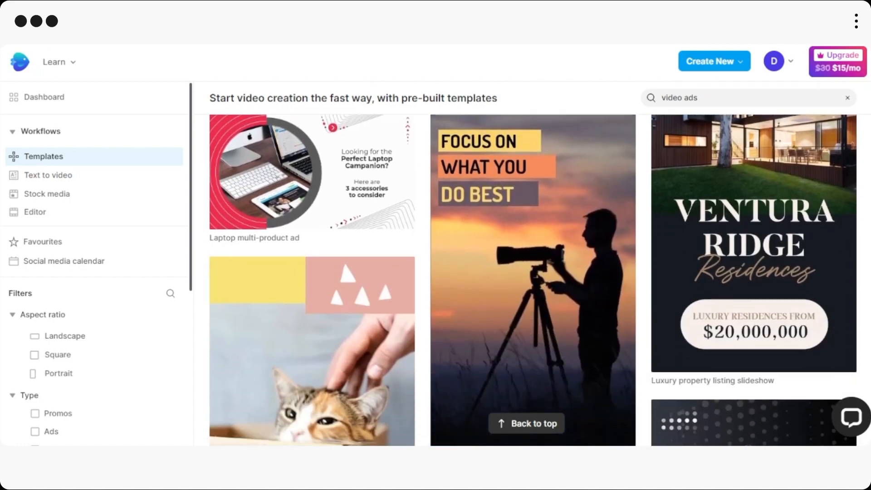
{"action": "scroll", "coordinate": [533, 280], "scroll_direction": "down", "scroll_amount": 2}
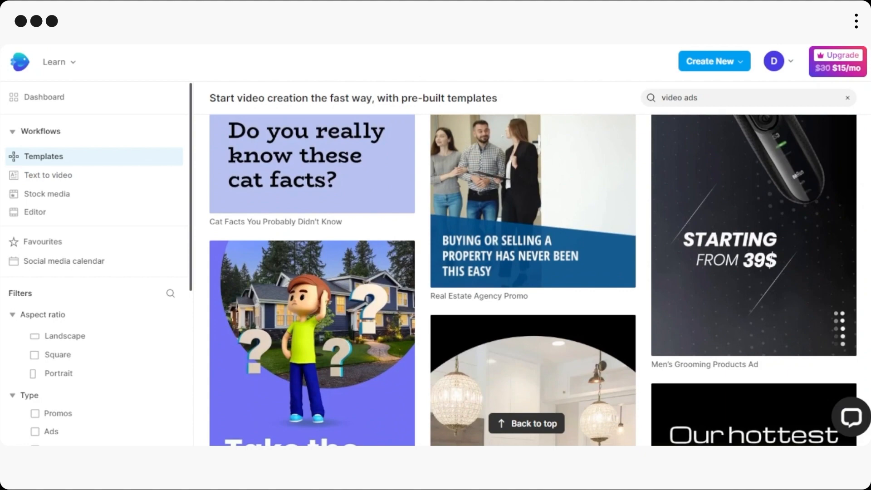
{"action": "scroll", "coordinate": [533, 280], "scroll_direction": "down", "scroll_amount": 10}
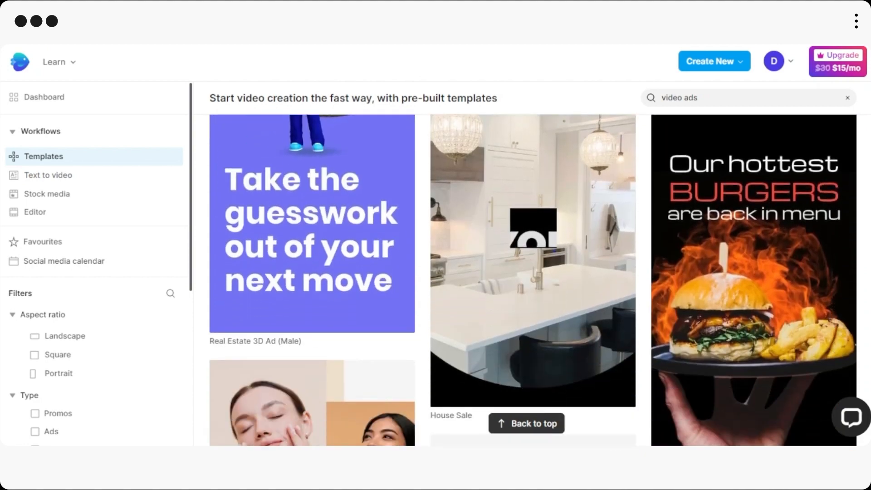
{"action": "scroll", "coordinate": [533, 280], "scroll_direction": "down", "scroll_amount": 2}
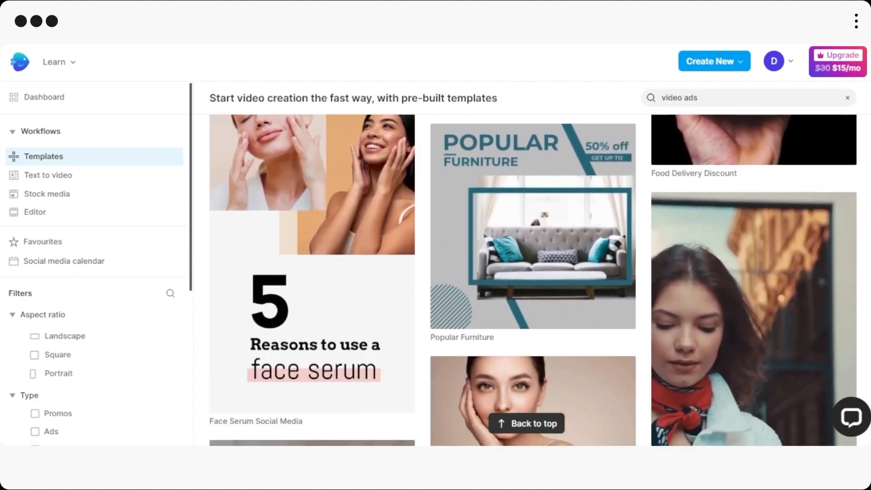
{"action": "scroll", "coordinate": [533, 280], "scroll_direction": "up", "scroll_amount": 11}
{"action": "scroll", "coordinate": [533, 280], "scroll_direction": "down", "scroll_amount": 11}
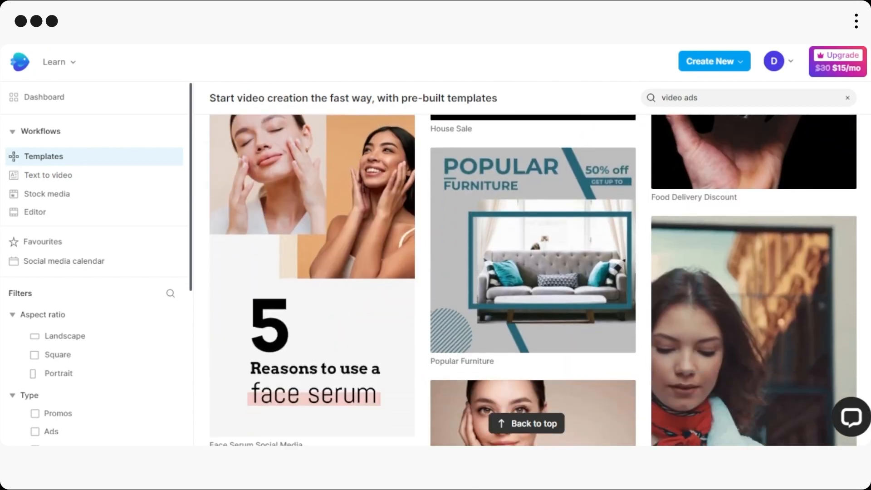
{"action": "scroll", "coordinate": [533, 280], "scroll_direction": "down", "scroll_amount": 2}
{"action": "scroll", "coordinate": [533, 280], "scroll_direction": "up", "scroll_amount": 4}
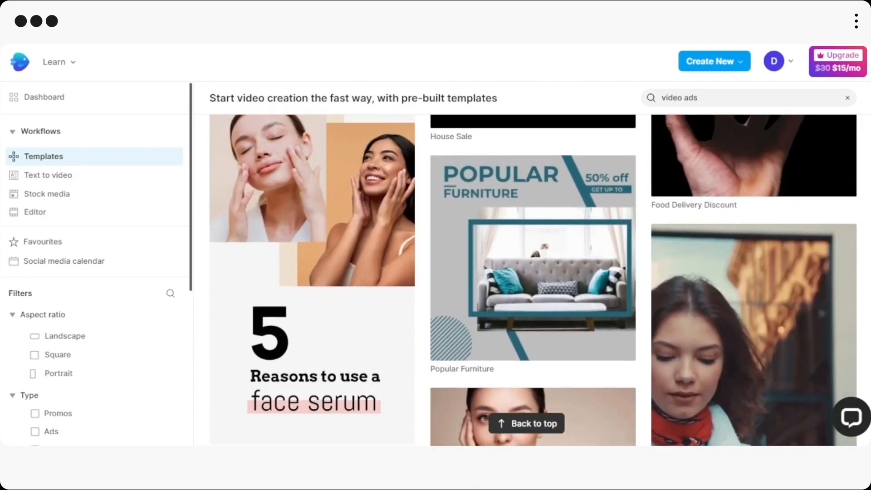
{"action": "scroll", "coordinate": [397, 256], "scroll_direction": "down", "scroll_amount": 2}
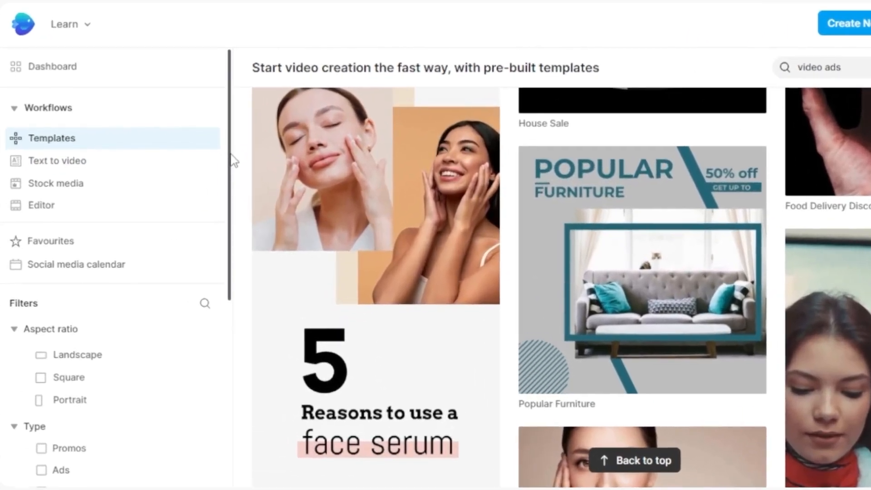
Filter the template results to the Landscape aspect ratio and the Ads type
{"action": "left_click_drag", "start_coordinate": [191, 174], "coordinate": [224, 232]}
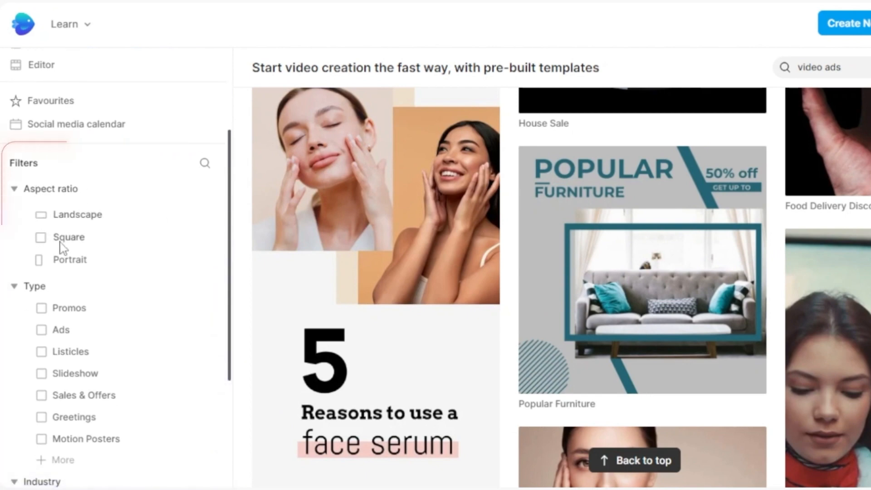
{"action": "left_click", "coordinate": [41, 216]}
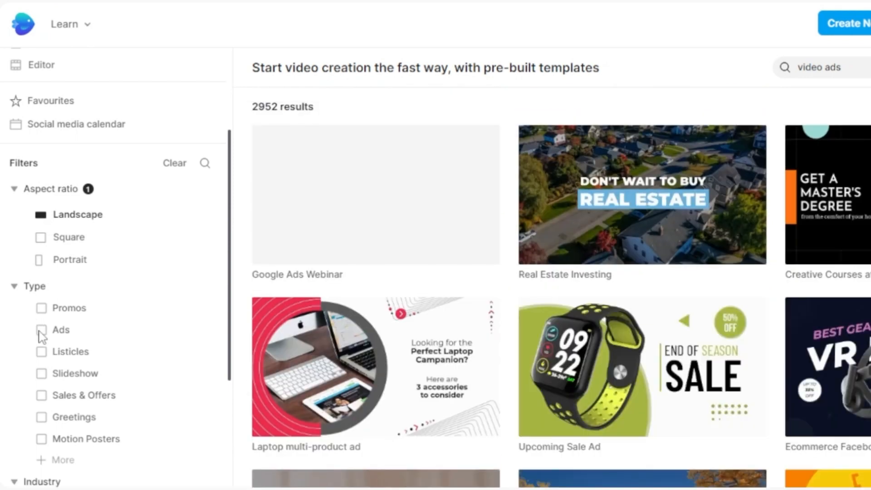
{"action": "left_click", "coordinate": [41, 330]}
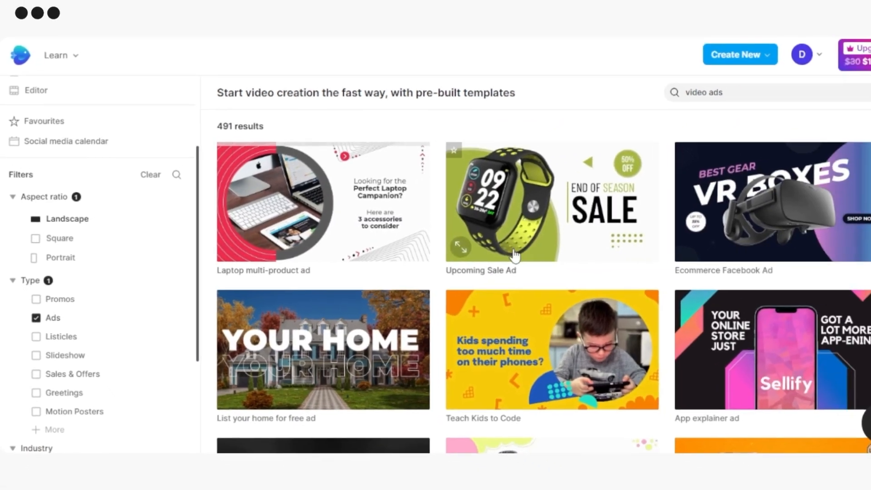
Preview the Face Serum Ad template and start a project from it in Landscape (16:9)
{"action": "scroll", "coordinate": [352, 216], "scroll_direction": "down", "scroll_amount": 8}
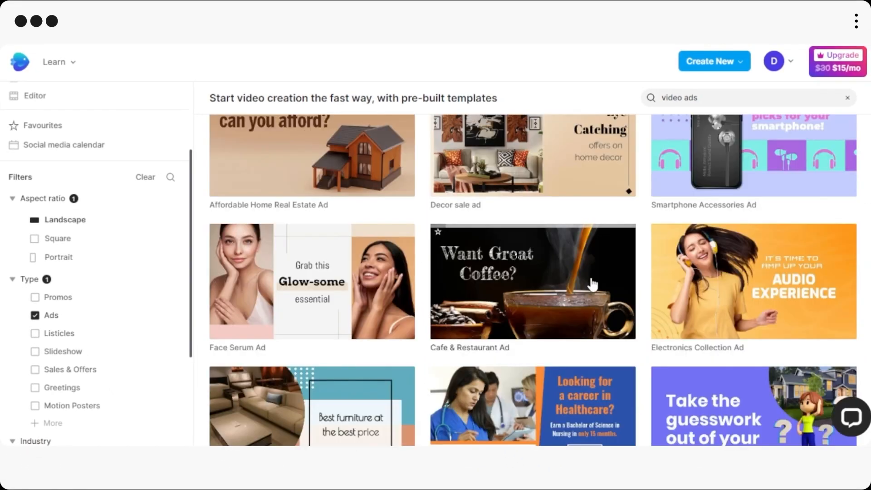
{"action": "left_click", "coordinate": [293, 283]}
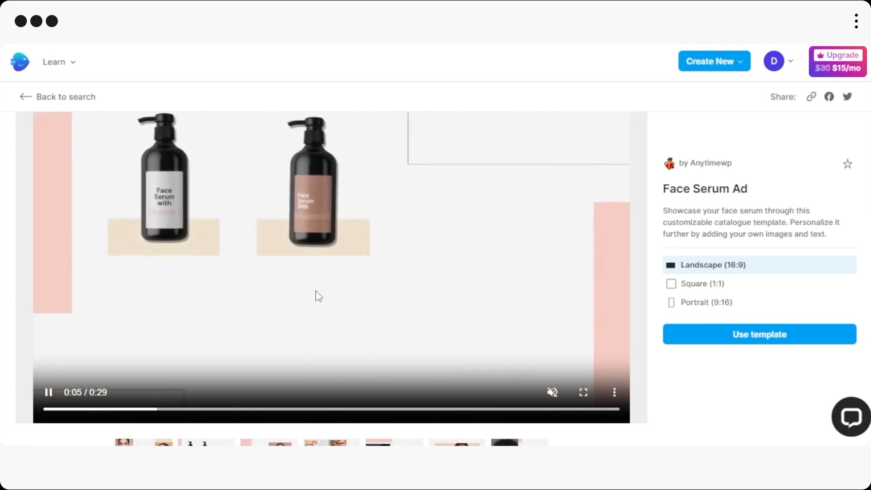
{"action": "left_click", "coordinate": [364, 209]}
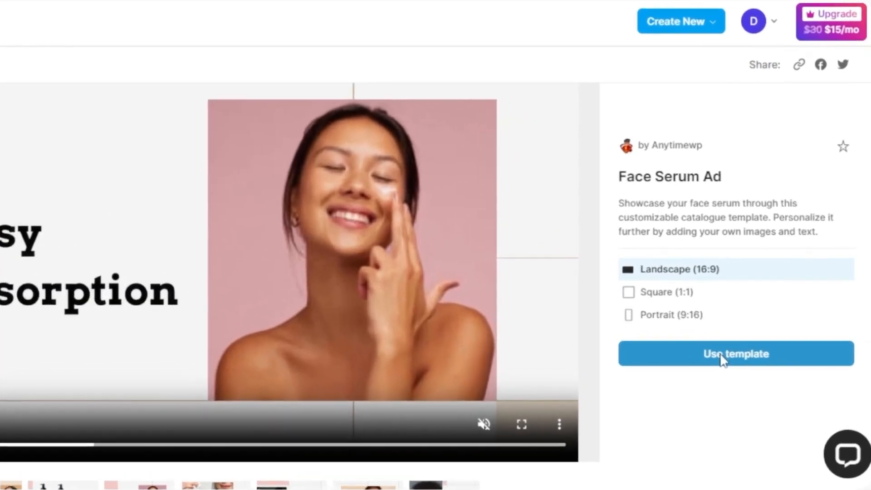
{"action": "left_click", "coordinate": [722, 355]}
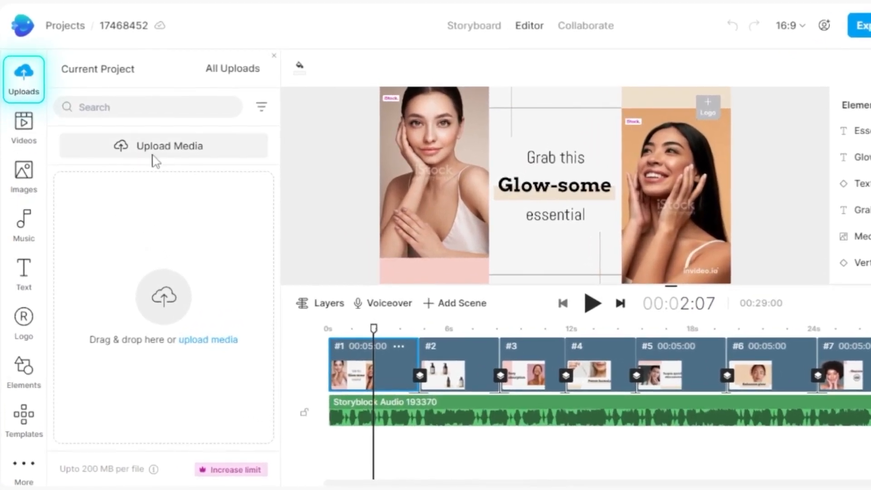
Look over the stock video and image libraries, and scrub through scene 1, ending at the start of the timeline
{"action": "left_click", "coordinate": [30, 130]}
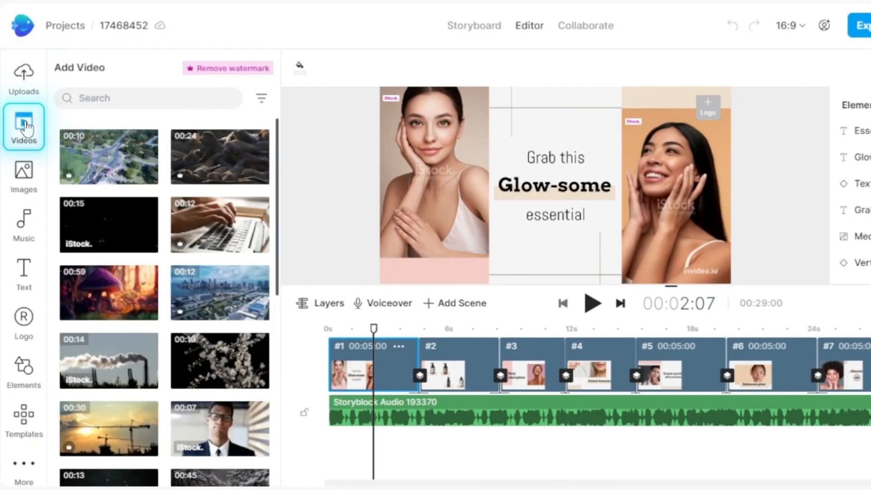
{"action": "left_click", "coordinate": [26, 177]}
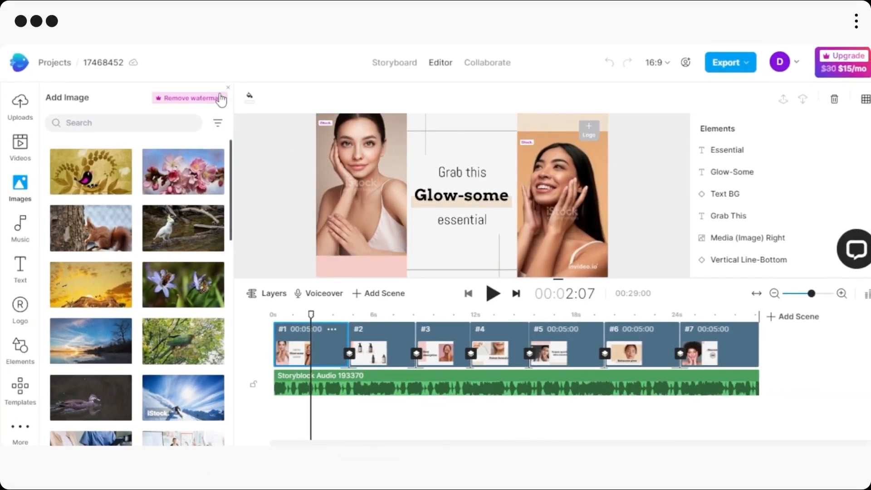
{"action": "left_click", "coordinate": [228, 88]}
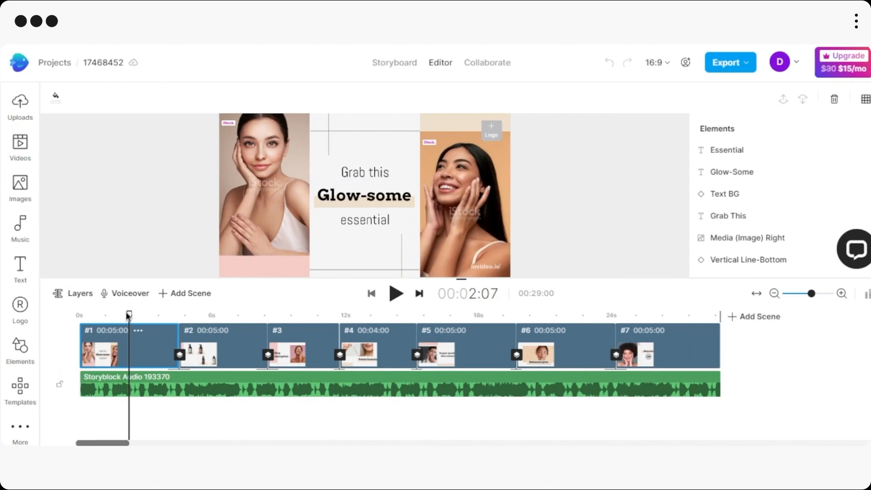
{"action": "left_click_drag", "start_coordinate": [109, 314], "coordinate": [175, 319]}
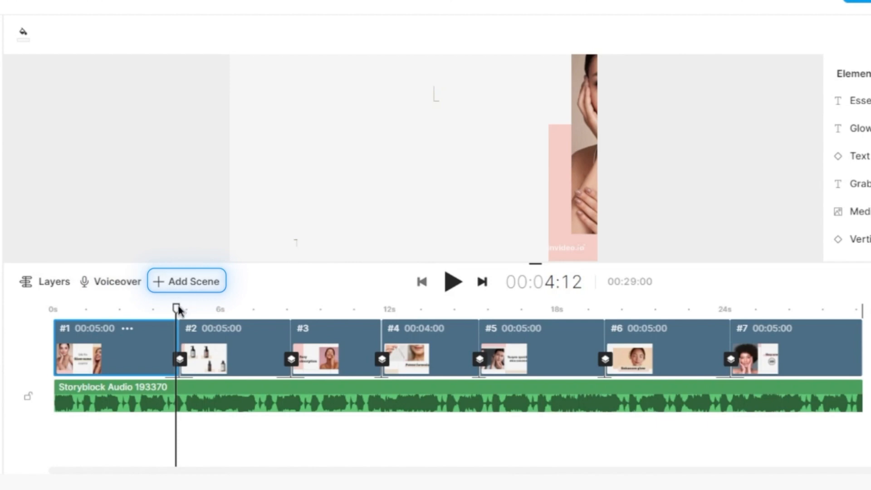
{"action": "left_click_drag", "start_coordinate": [177, 310], "coordinate": [44, 321]}
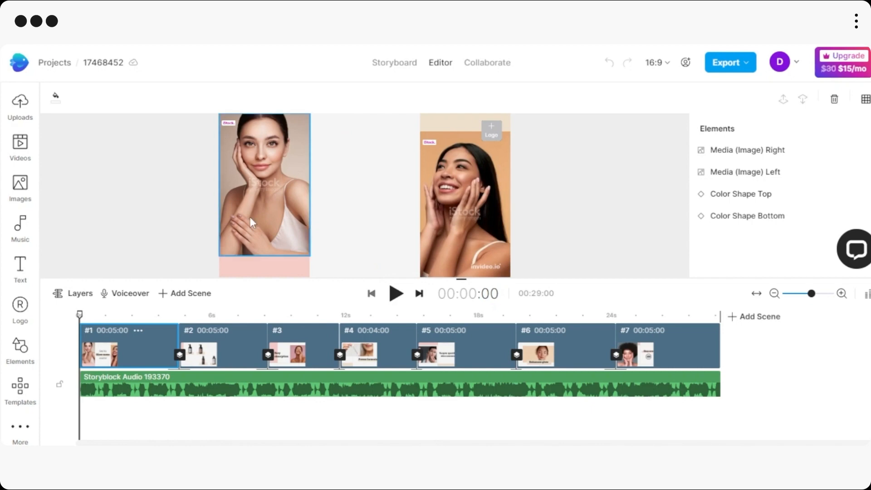
Replace the left photo in scene 1 with the uploaded portrait of the woman touching the cream under her eye
{"action": "left_click", "coordinate": [20, 146]}
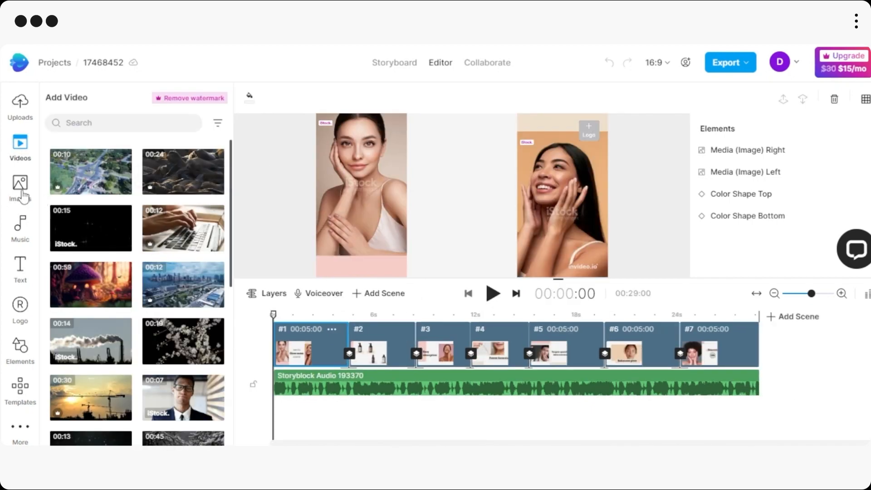
{"action": "left_click", "coordinate": [21, 112]}
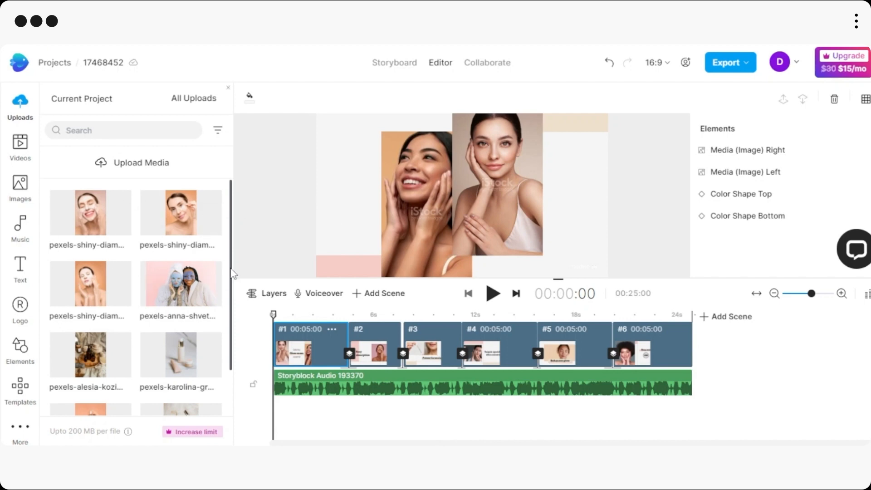
{"action": "scroll", "coordinate": [182, 263], "scroll_direction": "down", "scroll_amount": 1}
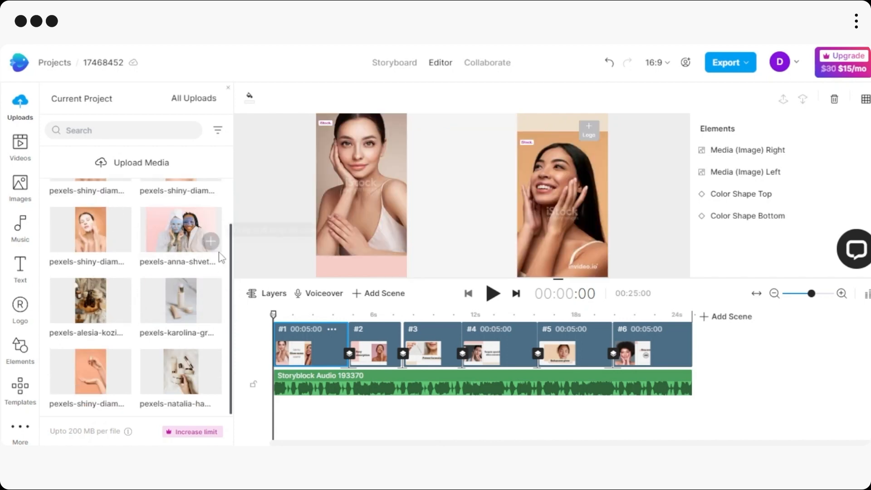
{"action": "left_click_drag", "start_coordinate": [234, 263], "coordinate": [232, 189]}
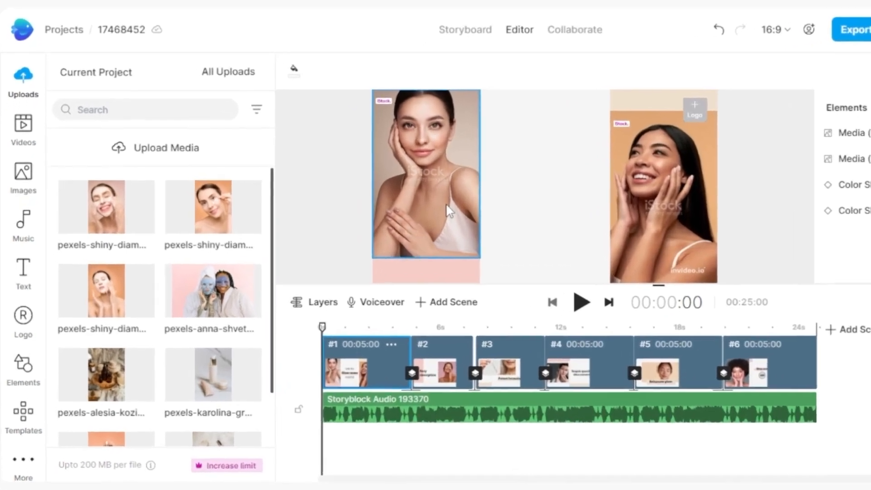
{"action": "left_click", "coordinate": [379, 210]}
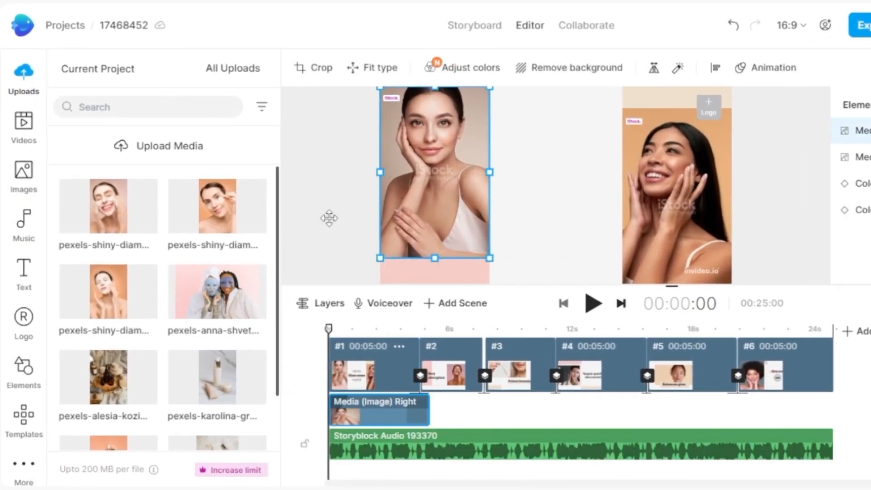
{"action": "mouse_move", "coordinate": [144, 221]}
{"action": "mouse_move", "coordinate": [267, 220]}
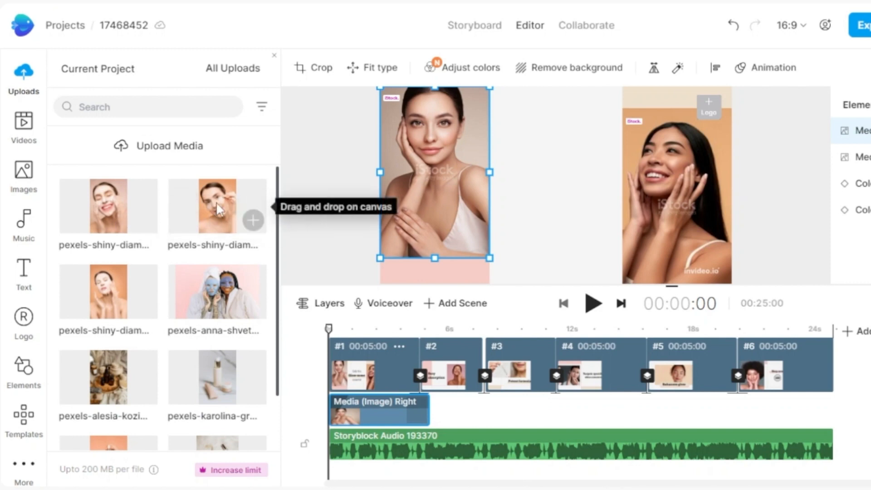
{"action": "left_click_drag", "start_coordinate": [217, 200], "coordinate": [394, 157]}
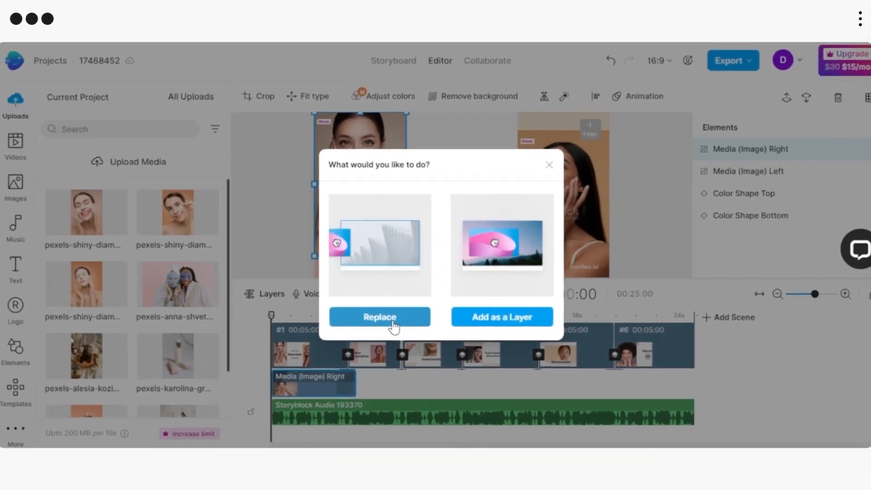
{"action": "left_click", "coordinate": [369, 353]}
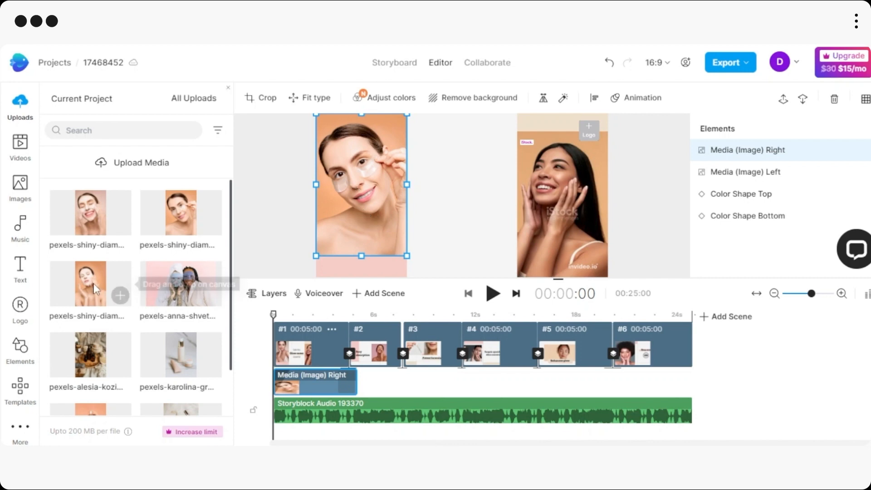
Replace the right photo in scene 1 with the uploaded portrait of the woman wearing a face mask, eyes closed
{"action": "left_click_drag", "start_coordinate": [113, 284], "coordinate": [532, 216]}
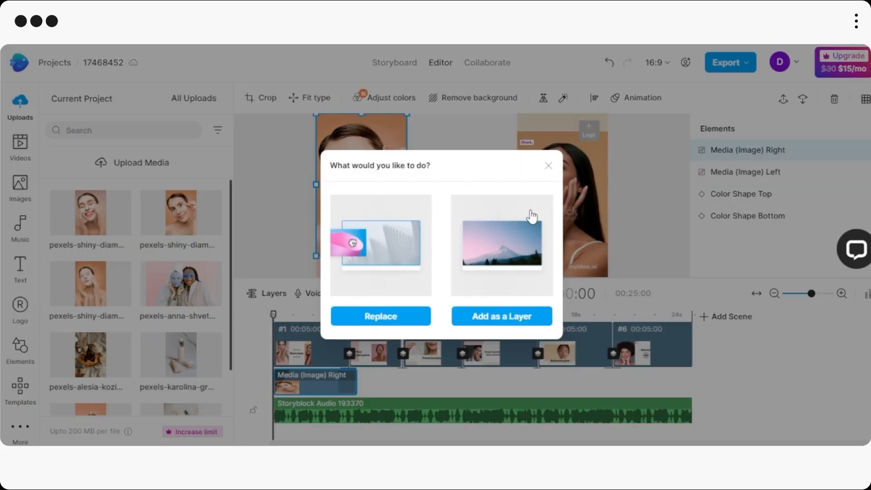
{"action": "left_click", "coordinate": [369, 309]}
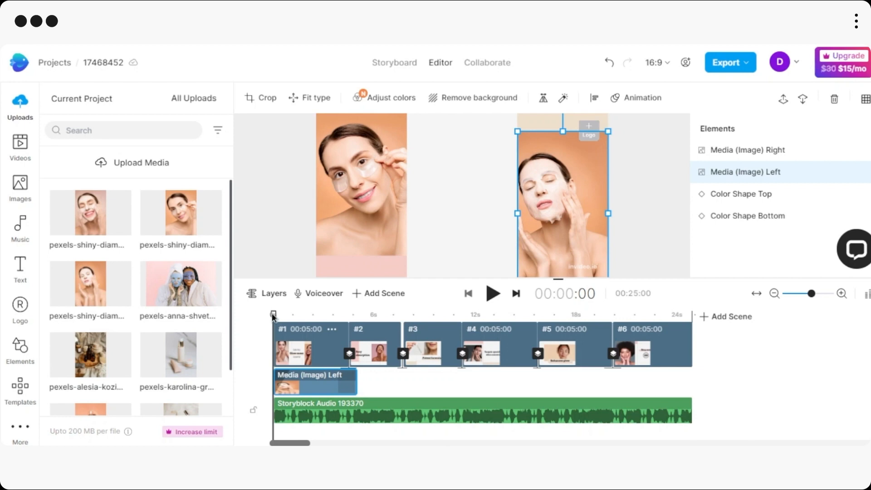
Replace the "Grab this" text in scene 1 with "NEW" and centre it above the "Glow-some" text
{"action": "left_click_drag", "start_coordinate": [274, 314], "coordinate": [313, 317]}
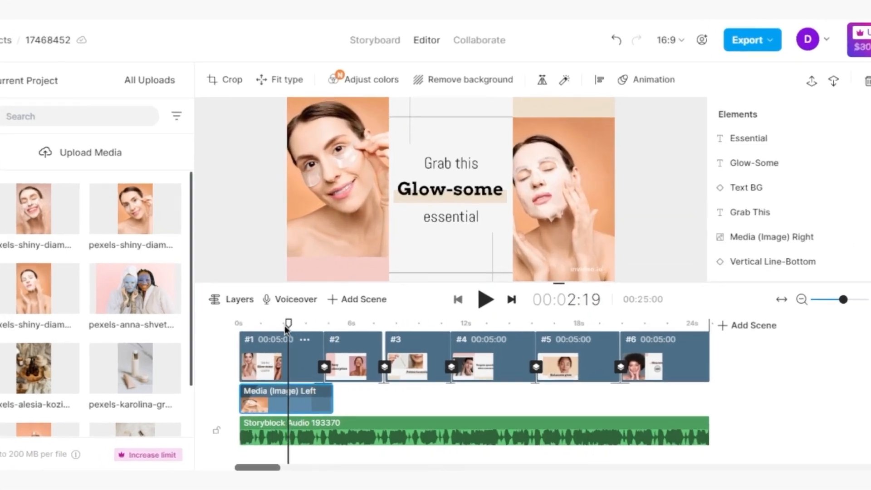
{"action": "left_click", "coordinate": [446, 187]}
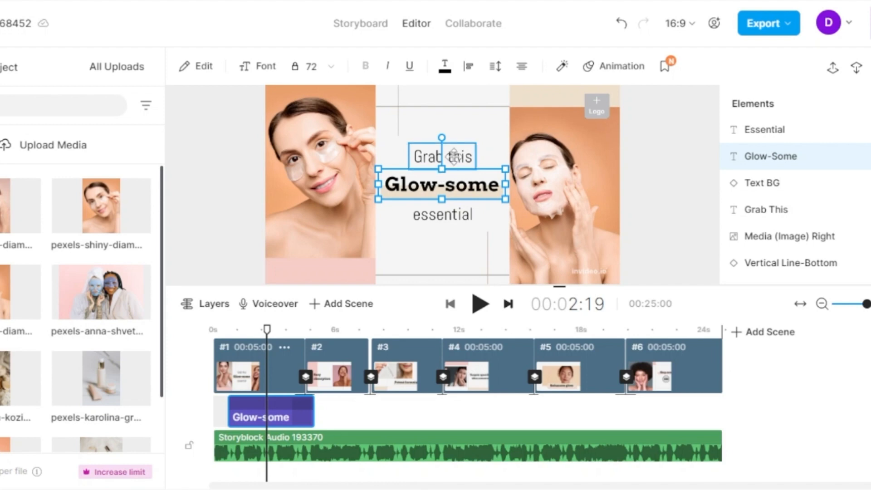
{"action": "left_click", "coordinate": [453, 156]}
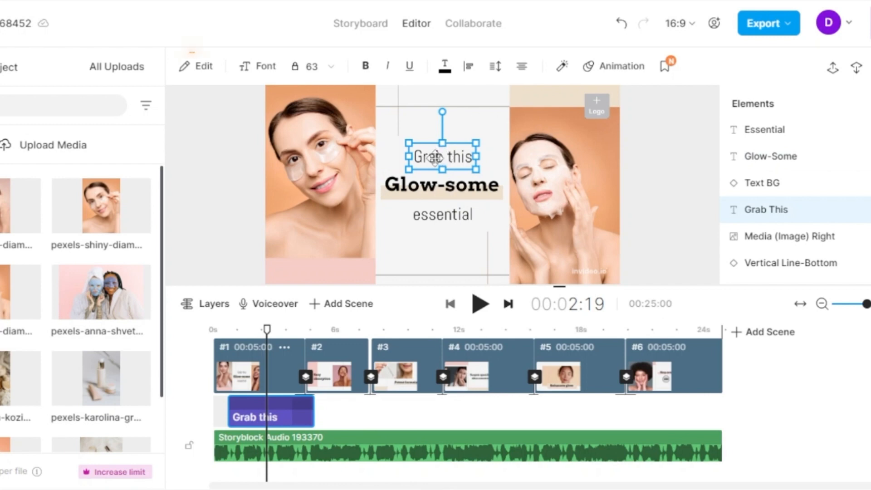
{"action": "left_click", "coordinate": [197, 67]}
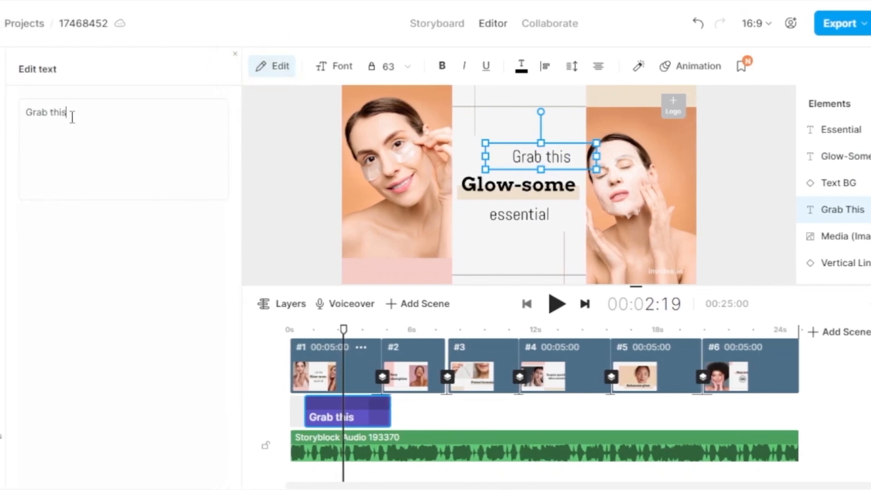
{"action": "key", "text": "BackSpace"}
{"action": "key", "text": "BackSpace"}
{"action": "key", "text": "BackSpace"}
{"action": "type", "text": "NEW"}
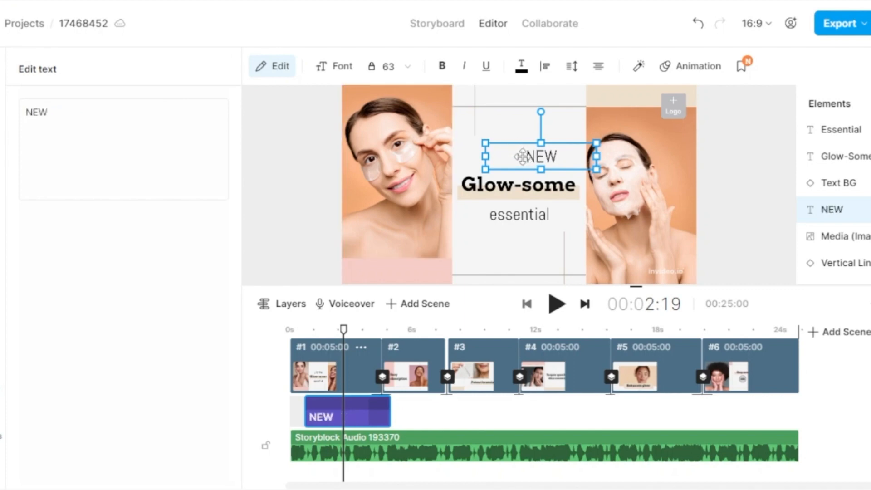
{"action": "left_click_drag", "start_coordinate": [523, 156], "coordinate": [507, 158]}
Replace the "Glow-some" text in scene 1 with "PRODUCTS"
{"action": "left_click", "coordinate": [551, 188]}
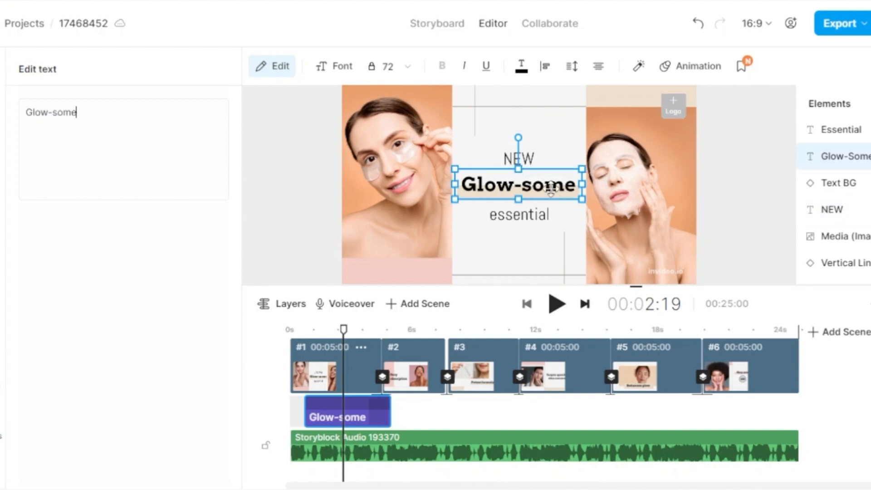
{"action": "key", "text": "BackSpace"}
{"action": "key", "text": "BackSpace"}
{"action": "key", "text": "BackSpace"}
{"action": "key", "text": "BackSpace"}
{"action": "key", "text": "BackSpace"}
{"action": "key", "text": "BackSpace"}
{"action": "type", "text": "PRODUCTS"}
Replace the "essential" text in scene 1 with "AVAILABLE"
{"action": "left_click", "coordinate": [519, 215]}
{"action": "left_click", "coordinate": [99, 111]}
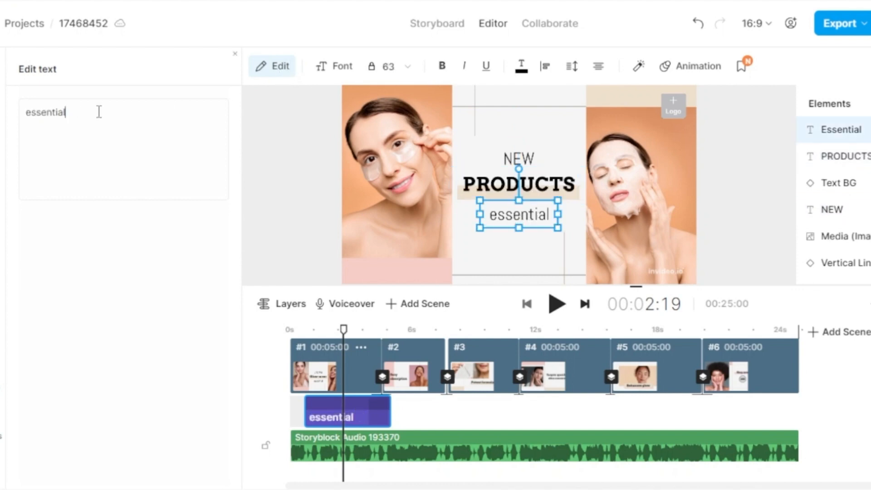
{"action": "key", "text": "BackSpace"}
{"action": "key", "text": "BackSpace"}
{"action": "key", "text": "BackSpace"}
{"action": "key", "text": "BackSpace"}
{"action": "key", "text": "BackSpace"}
{"action": "key", "text": "BackSpace"}
{"action": "key", "text": "BackSpace"}
{"action": "key", "text": "BackSpace"}
{"action": "key", "text": "BackSpace"}
{"action": "type", "text": "AVAILABLE"}
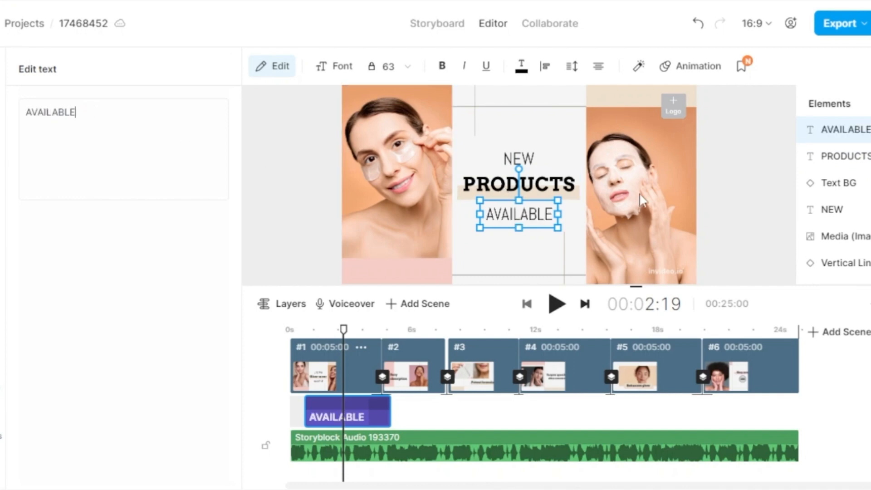
{"action": "left_click", "coordinate": [759, 169]}
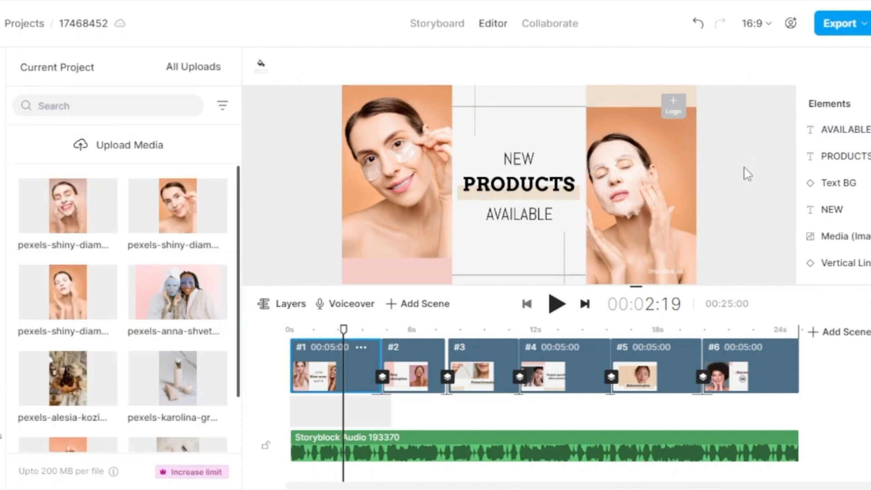
Browse the available fonts for the "PRODUCTS" text in scene 1
{"action": "left_click", "coordinate": [530, 196]}
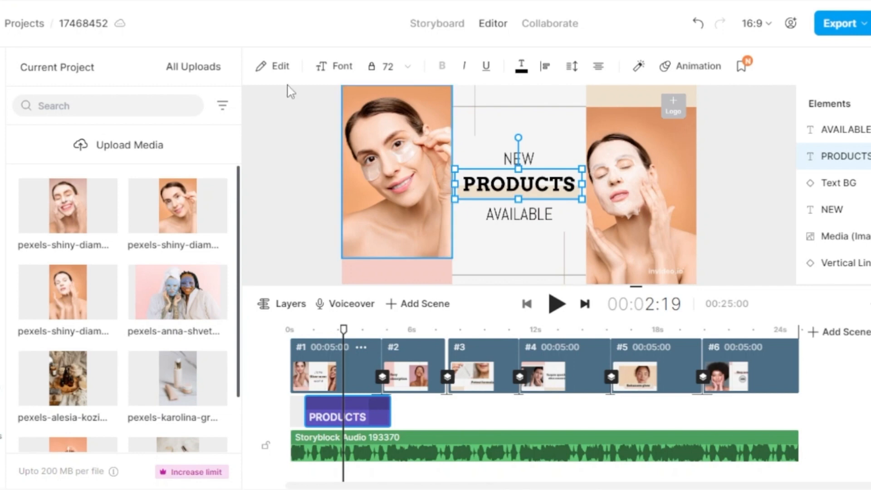
{"action": "left_click", "coordinate": [280, 69]}
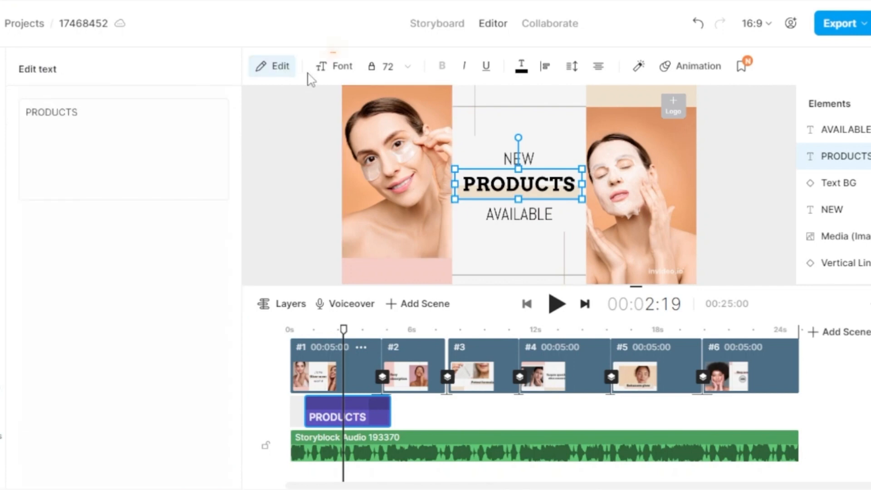
{"action": "left_click", "coordinate": [339, 69]}
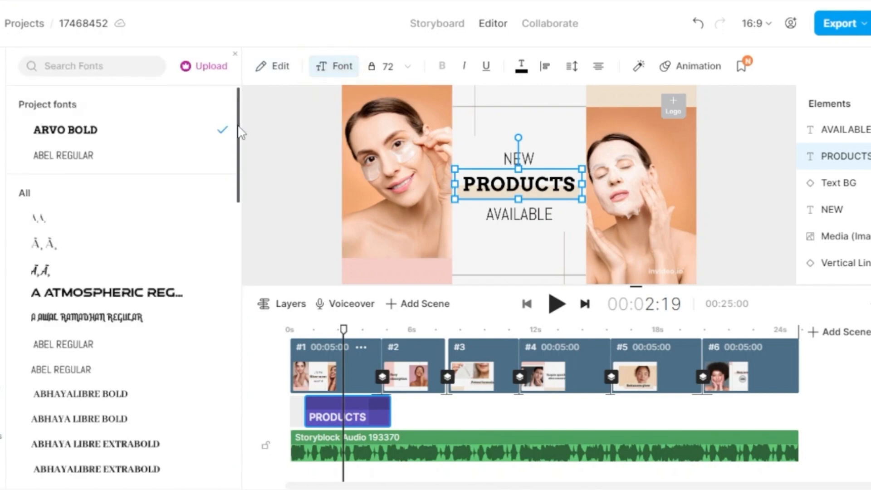
{"action": "scroll", "coordinate": [120, 208], "scroll_direction": "down", "scroll_amount": 4}
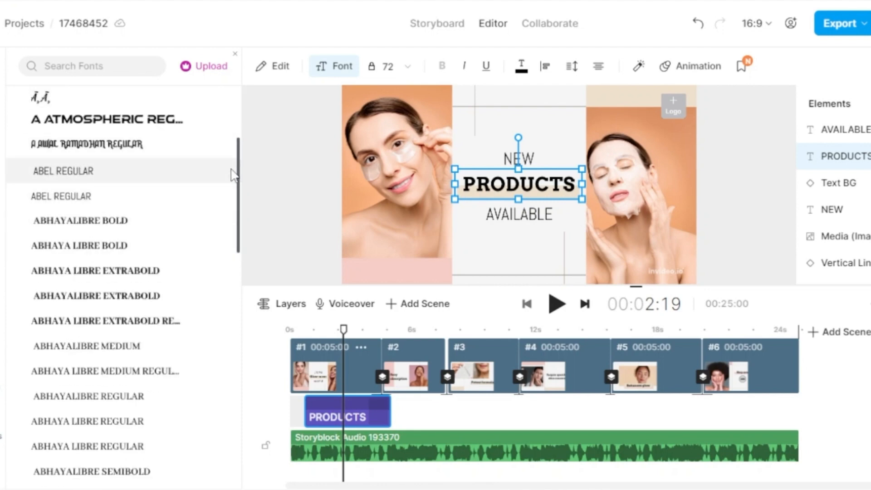
{"action": "left_click_drag", "start_coordinate": [241, 179], "coordinate": [142, 223]}
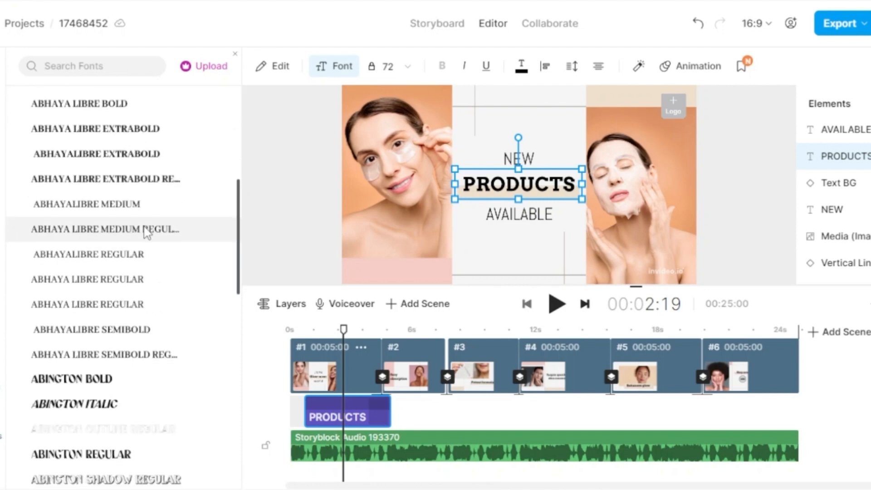
Set scene 1's canvas fill to the light pink #FFD2CA
{"action": "left_click", "coordinate": [519, 119]}
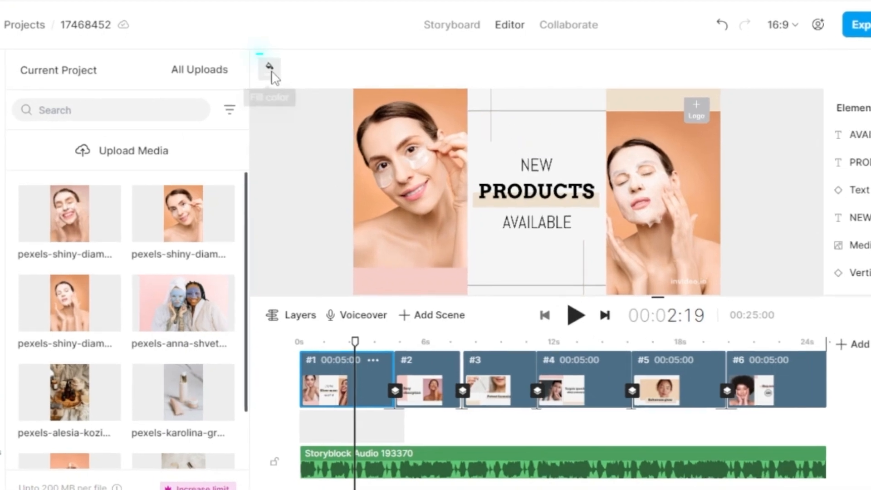
{"action": "left_click", "coordinate": [262, 66]}
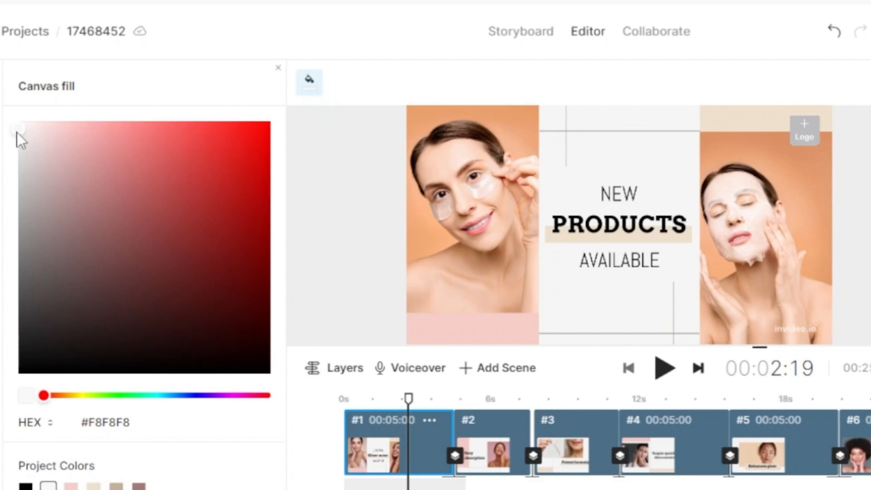
{"action": "left_click_drag", "start_coordinate": [17, 132], "coordinate": [101, 200]}
{"action": "left_click_drag", "start_coordinate": [79, 254], "coordinate": [71, 85]}
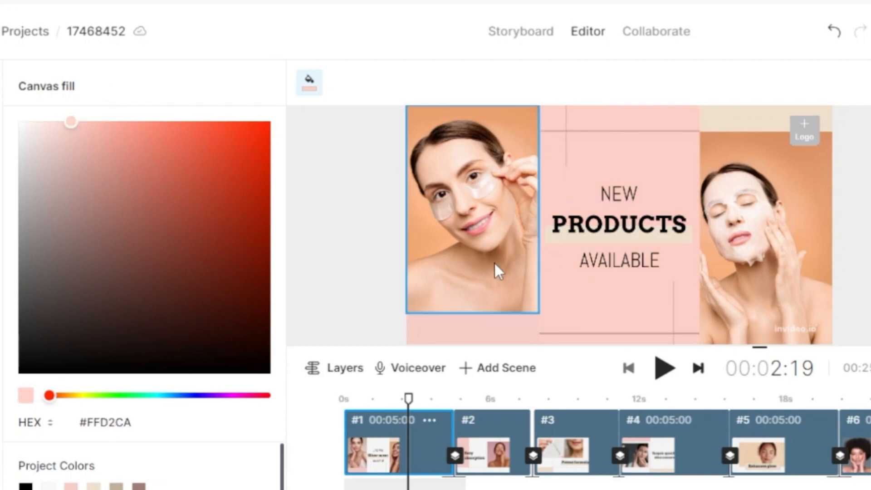
Replace scene 2's photo with the uploaded image of the skincare bottle, tube and jar, and extend its upper edge slightly upward
{"action": "left_click_drag", "start_coordinate": [409, 399], "coordinate": [475, 401]}
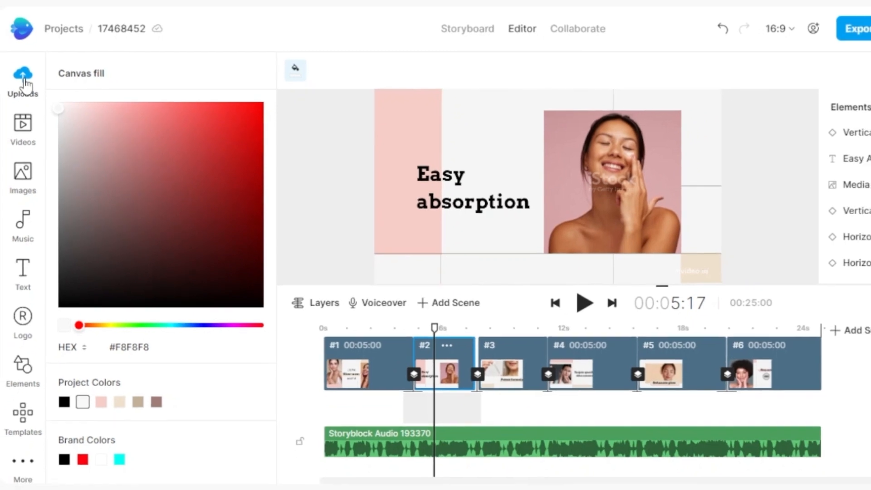
{"action": "left_click", "coordinate": [24, 80]}
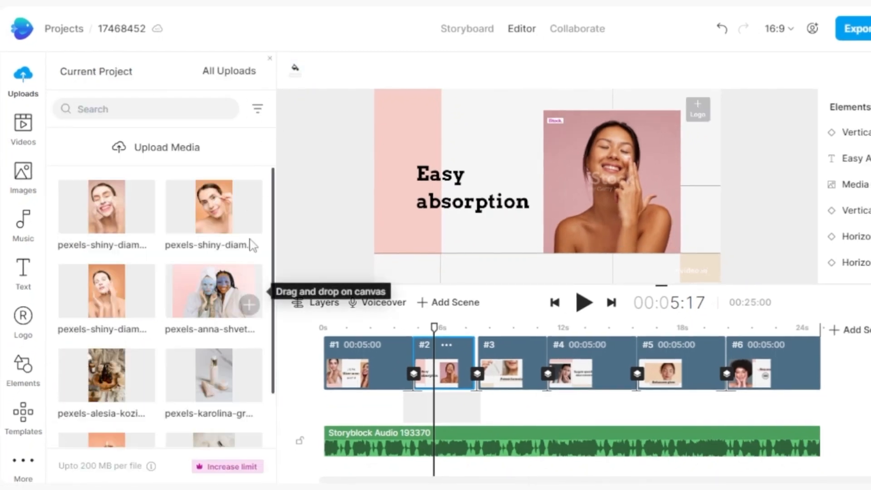
{"action": "scroll", "coordinate": [275, 203], "scroll_direction": "down", "scroll_amount": 2}
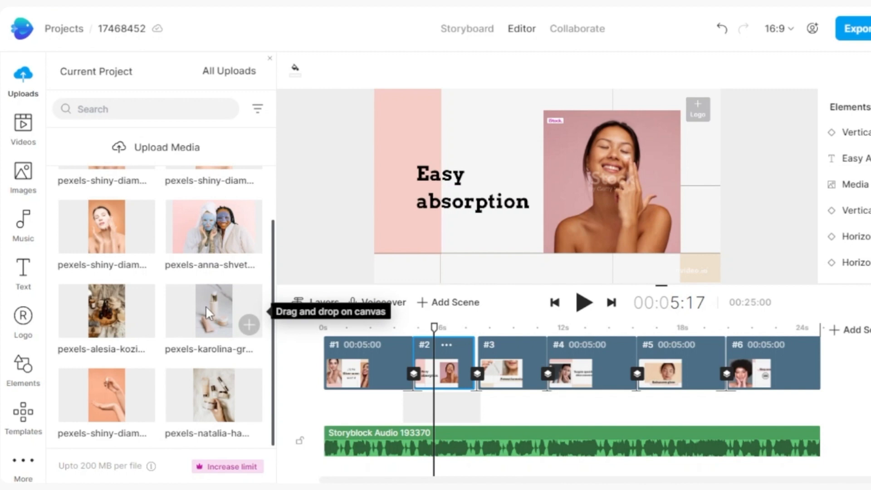
{"action": "left_click_drag", "start_coordinate": [207, 309], "coordinate": [603, 173]}
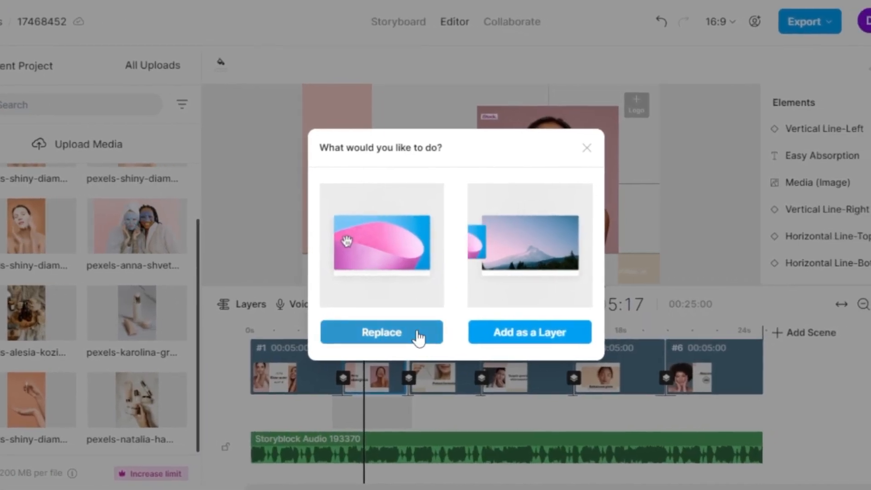
{"action": "left_click", "coordinate": [416, 336]}
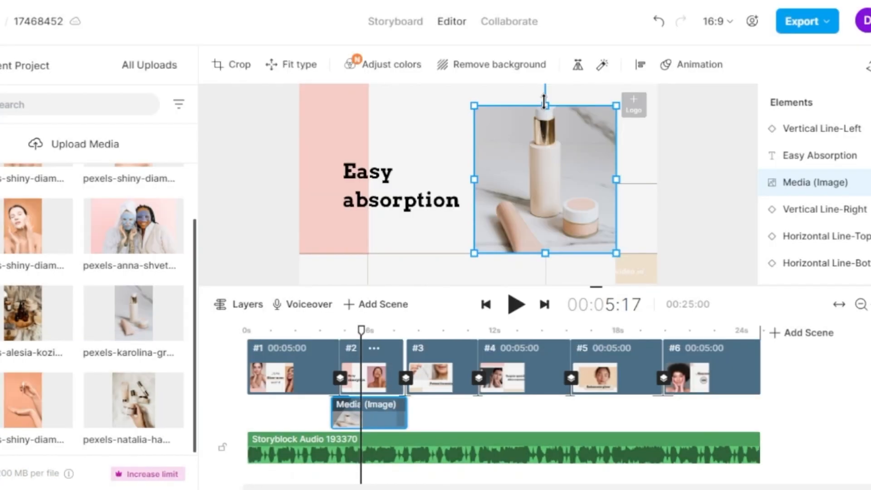
{"action": "left_click_drag", "start_coordinate": [544, 99], "coordinate": [545, 135]}
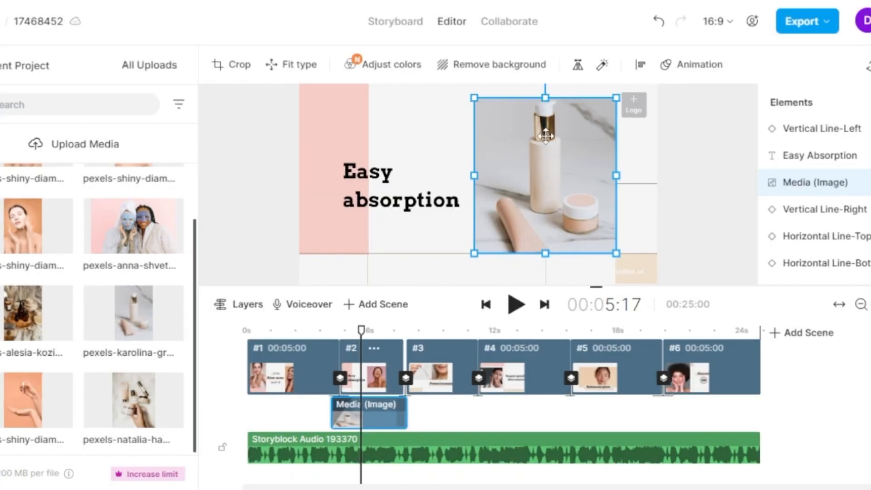
{"action": "left_click", "coordinate": [701, 177]}
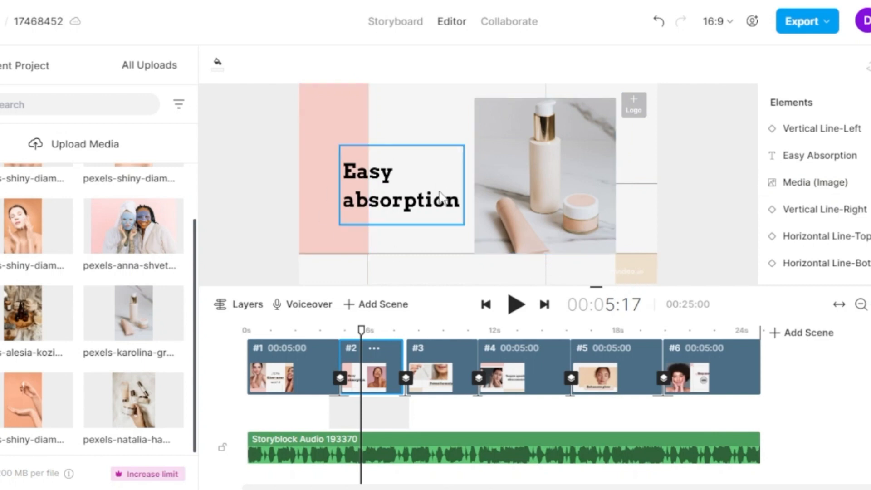
Replace the "Easy absorption" text in scene 2 with "SKINCARE PRODUCTS" and set its line spacing to 1.1
{"action": "left_click", "coordinate": [394, 199]}
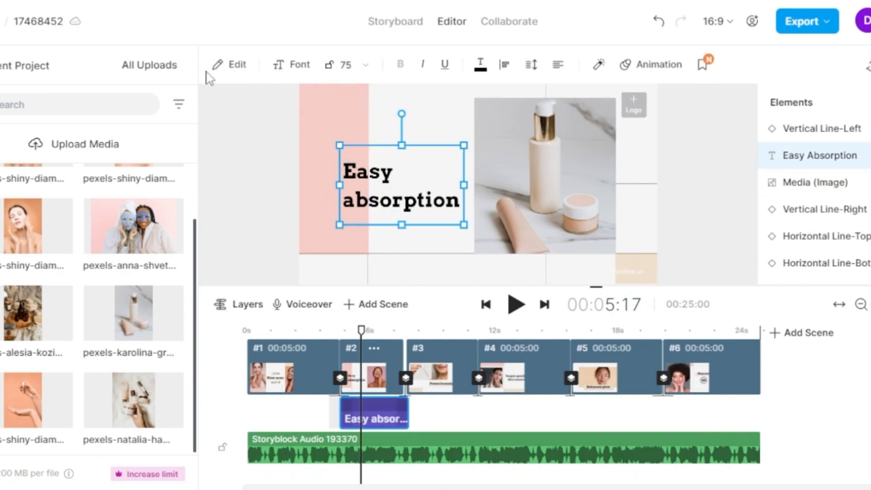
{"action": "left_click", "coordinate": [241, 66]}
{"action": "left_click", "coordinate": [57, 110]}
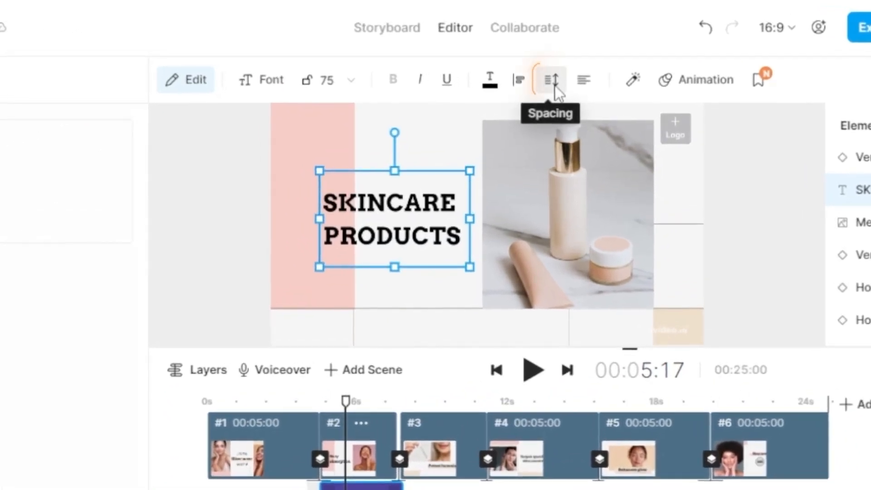
{"action": "left_click", "coordinate": [555, 86]}
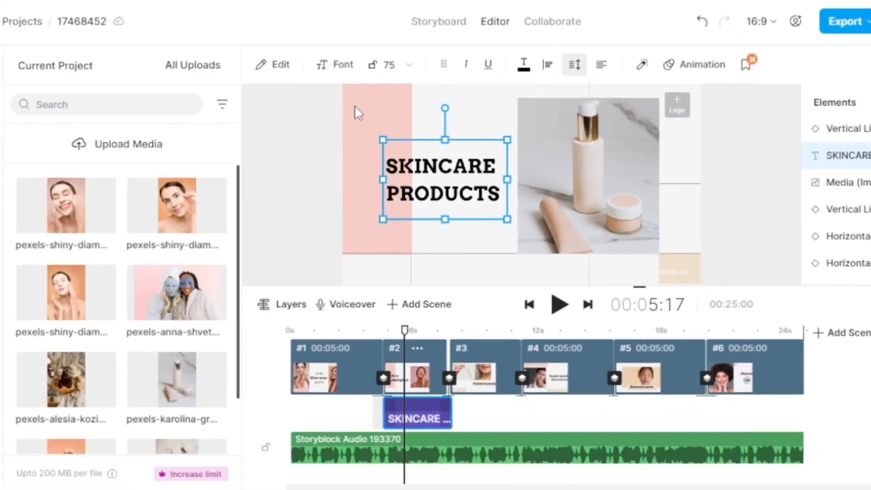
{"action": "left_click", "coordinate": [574, 65]}
{"action": "left_click_drag", "start_coordinate": [109, 132], "coordinate": [92, 138]}
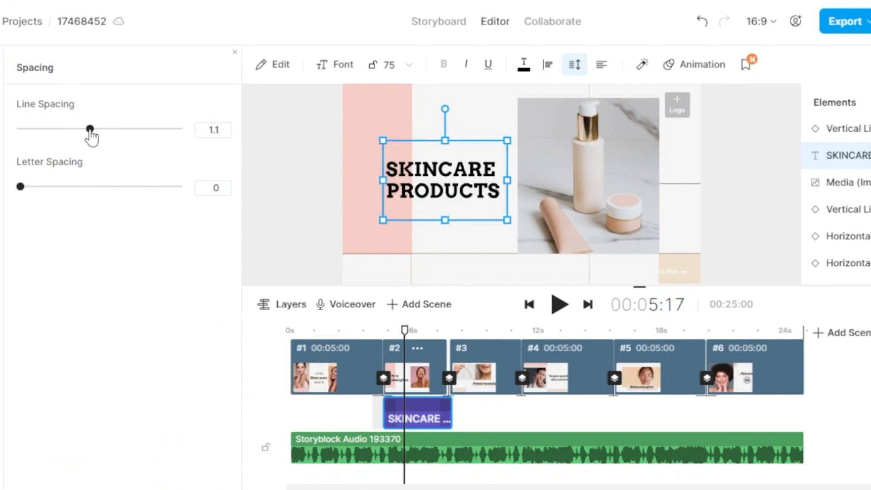
Change scene 2's canvas fill to a pink darker than its vertical colour block
{"action": "left_click", "coordinate": [304, 185]}
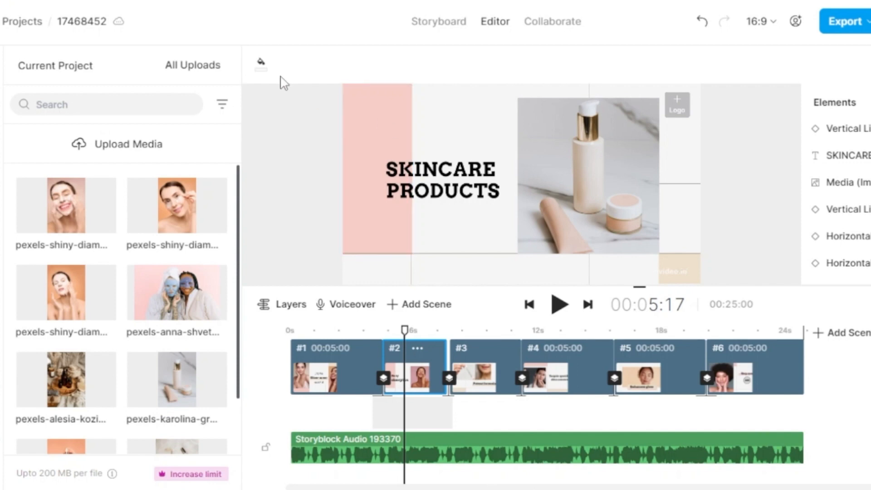
{"action": "left_click", "coordinate": [262, 68]}
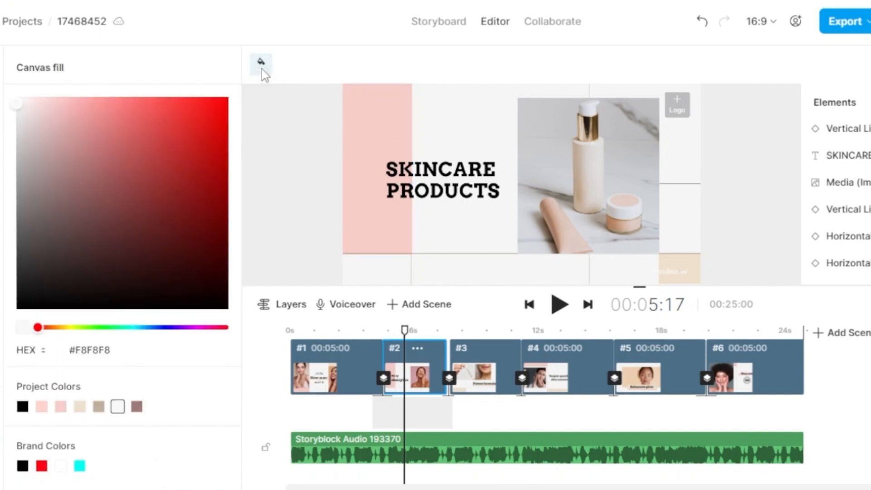
{"action": "left_click", "coordinate": [19, 103]}
{"action": "left_click", "coordinate": [404, 213]}
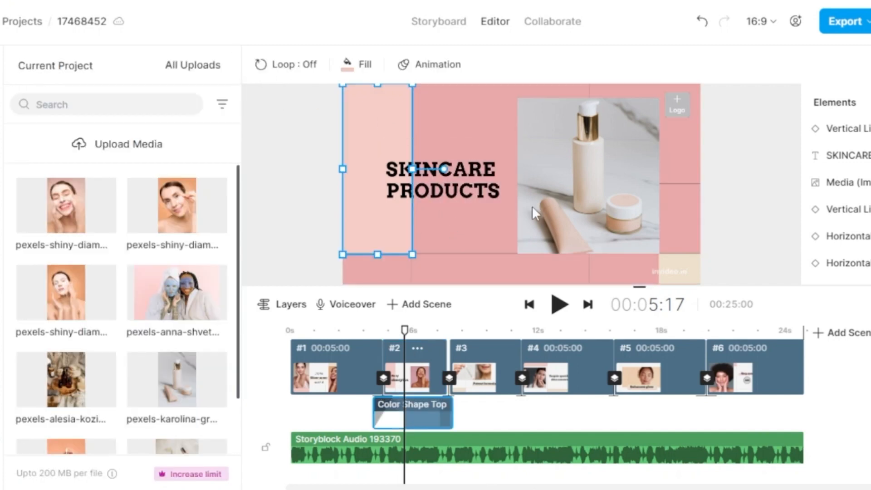
Scrub along the timeline to review the customized scenes, through to the "BUY NOW" scene 4
{"action": "left_click", "coordinate": [408, 332]}
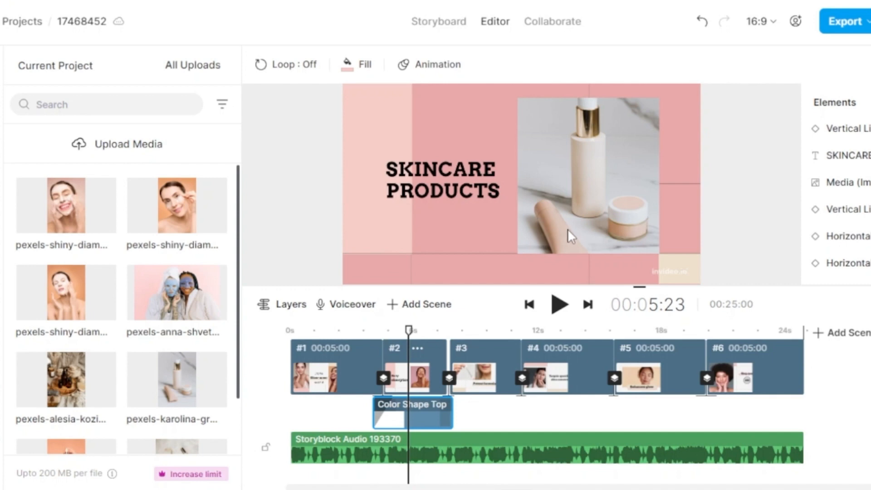
{"action": "left_click", "coordinate": [482, 378]}
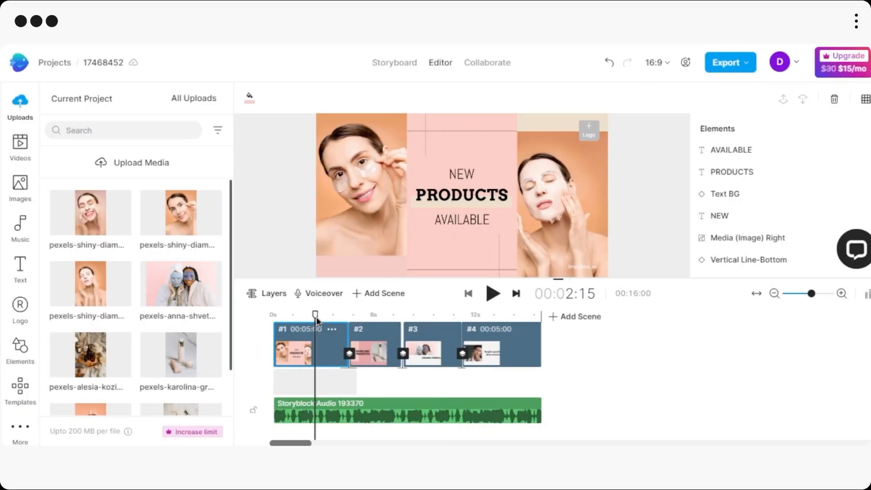
{"action": "left_click_drag", "start_coordinate": [316, 321], "coordinate": [484, 319]}
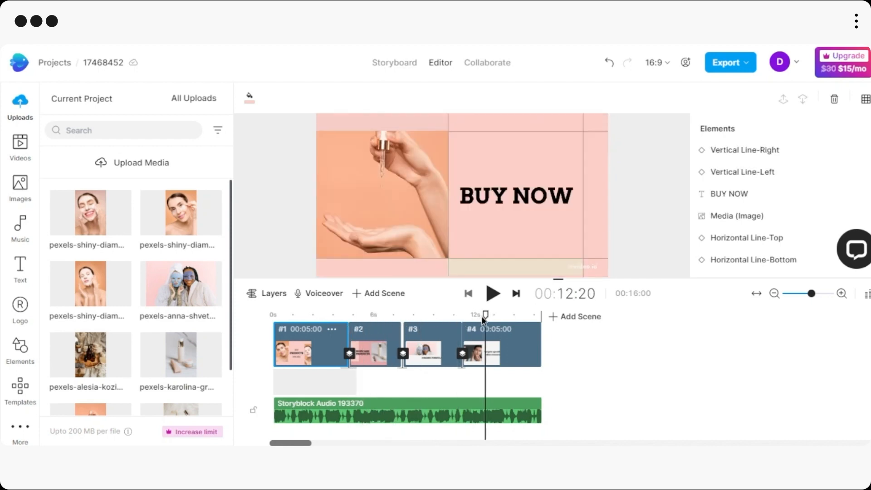
{"action": "left_click", "coordinate": [484, 320]}
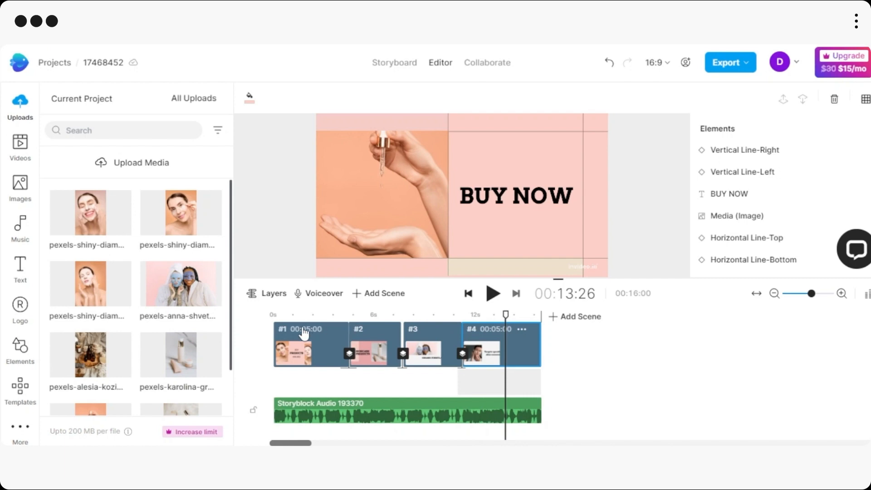
Return the playhead to scene 1, select the Storyblock audio track, and browse the music library's mood categories from Angry through Dark
{"action": "left_click_drag", "start_coordinate": [505, 314], "coordinate": [326, 314]}
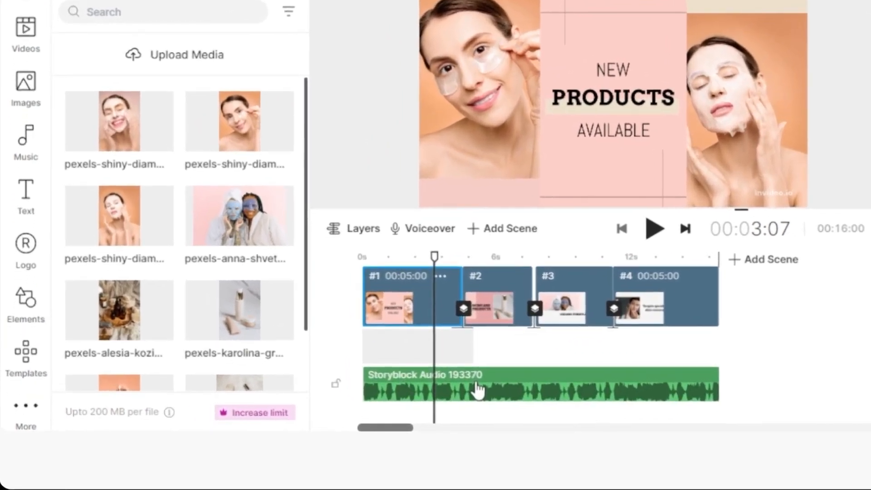
{"action": "left_click", "coordinate": [360, 414]}
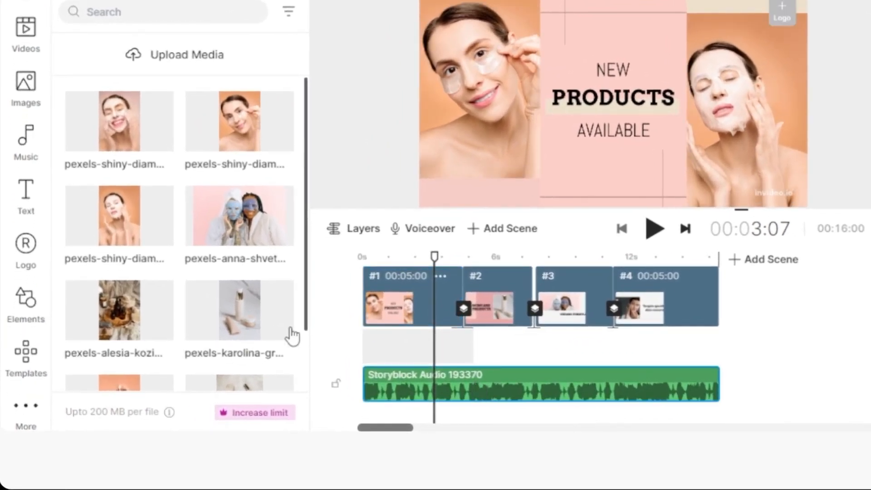
{"action": "left_click", "coordinate": [26, 146]}
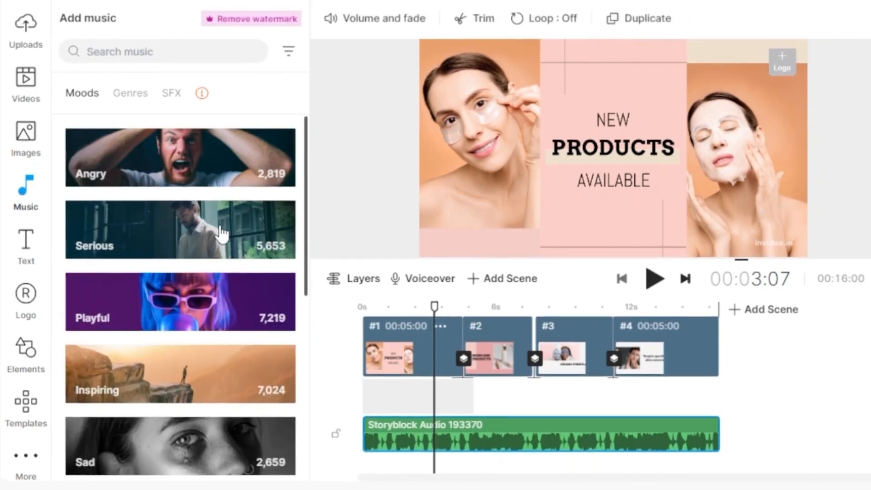
{"action": "scroll", "coordinate": [308, 233], "scroll_direction": "down", "scroll_amount": 1}
{"action": "scroll", "coordinate": [308, 233], "scroll_direction": "down", "scroll_amount": 2}
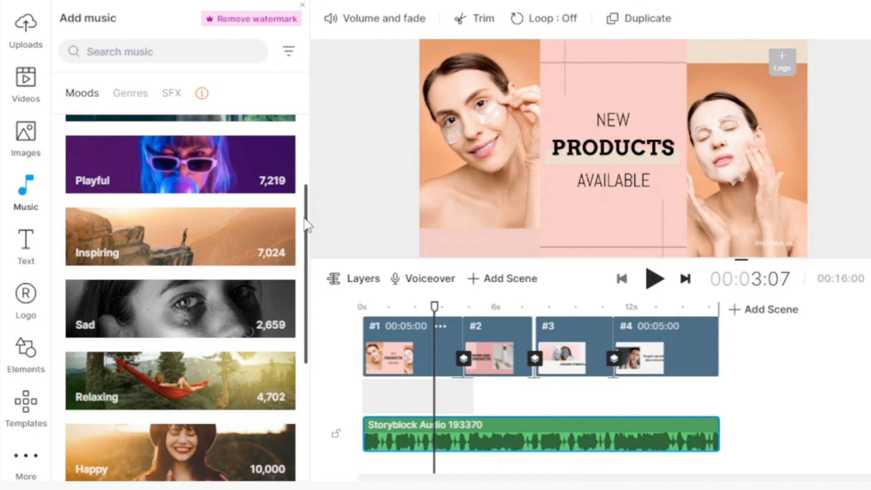
{"action": "scroll", "coordinate": [308, 318], "scroll_direction": "down", "scroll_amount": 2}
{"action": "scroll", "coordinate": [306, 336], "scroll_direction": "down", "scroll_amount": 2}
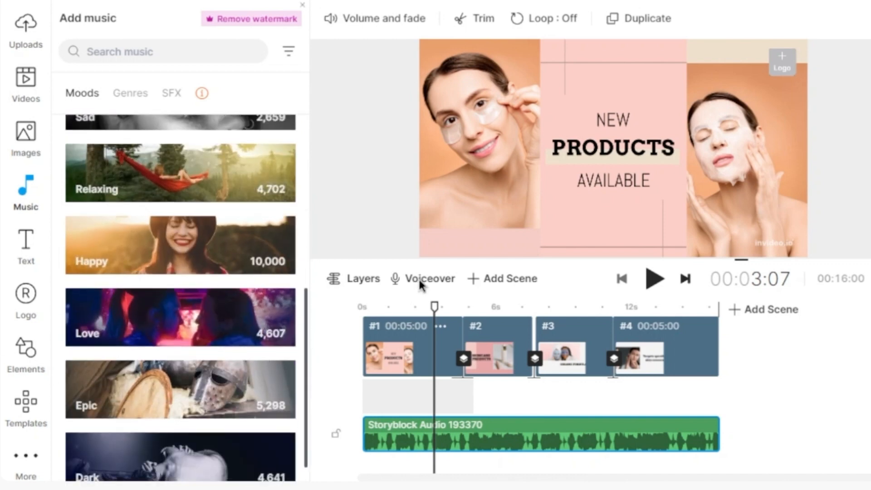
Move the playhead to the start of scene 1 and look through the library of stickers, shapes, overlays and masks
{"action": "left_click_drag", "start_coordinate": [435, 307], "coordinate": [360, 313]}
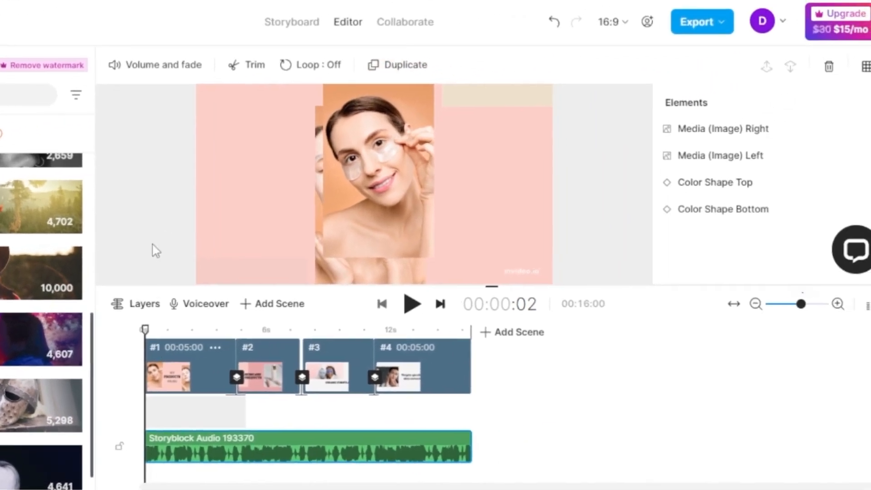
{"action": "left_click", "coordinate": [375, 219]}
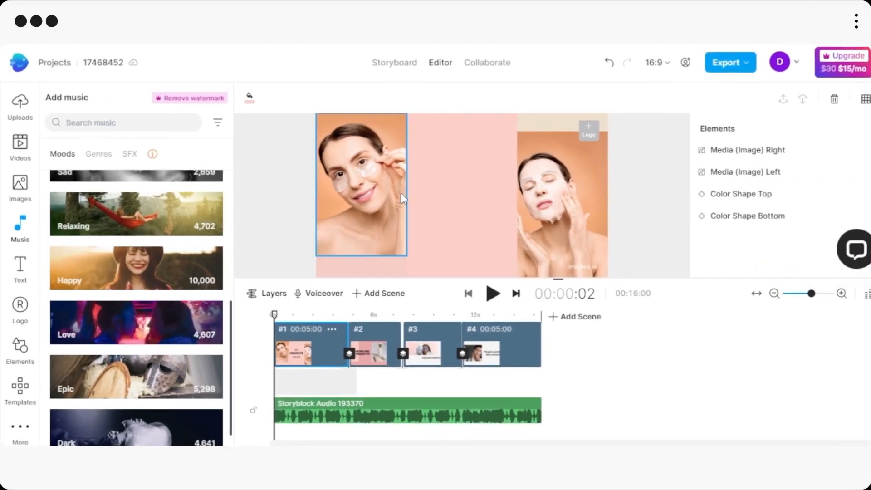
{"action": "left_click", "coordinate": [23, 352]}
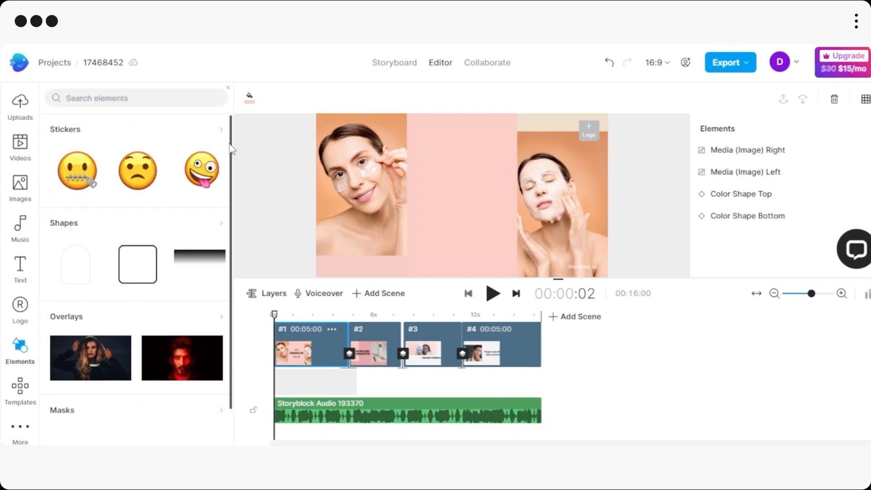
{"action": "left_click_drag", "start_coordinate": [233, 152], "coordinate": [230, 200]}
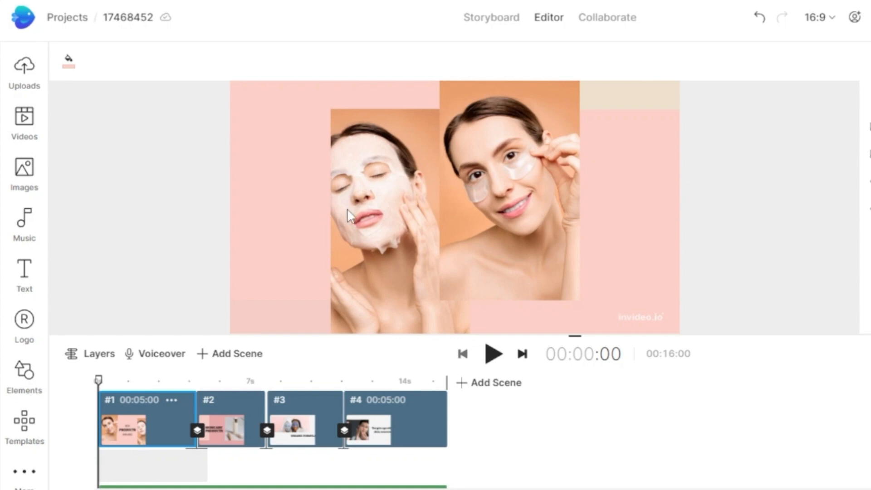
Play the video ad from the beginning to preview it, and return the playhead to the start of the timeline
{"action": "left_click", "coordinate": [493, 356]}
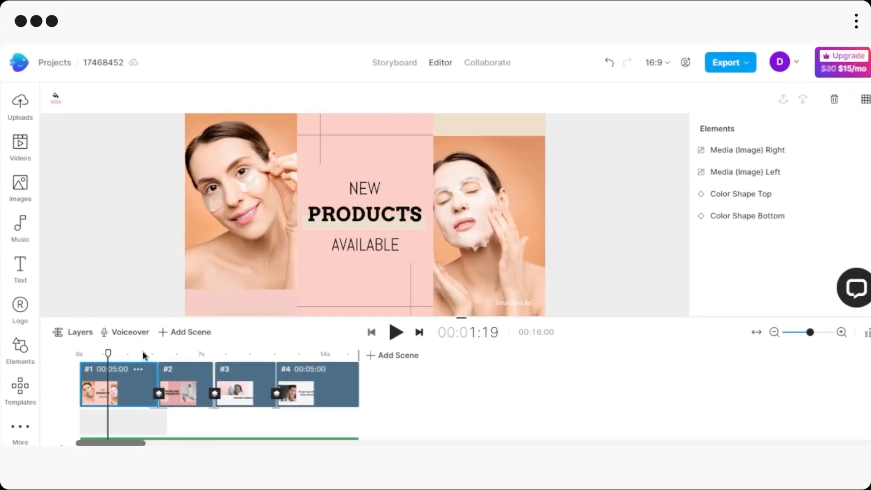
{"action": "left_click_drag", "start_coordinate": [123, 350], "coordinate": [73, 353]}
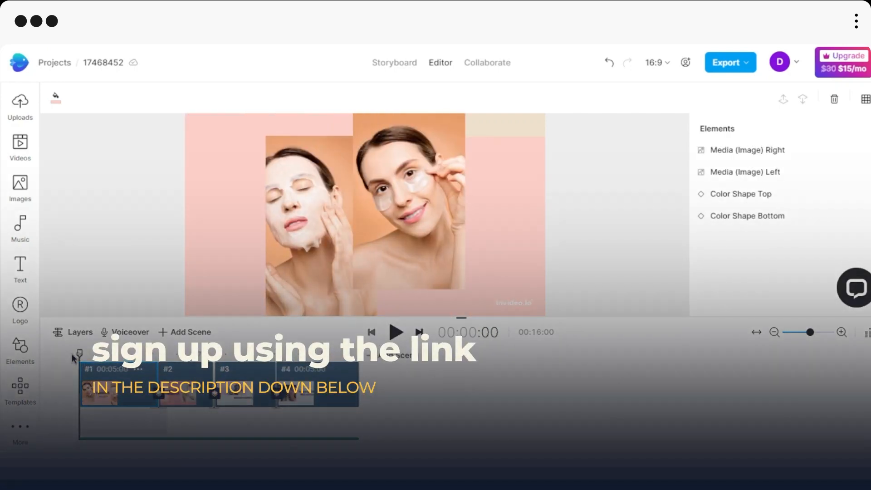